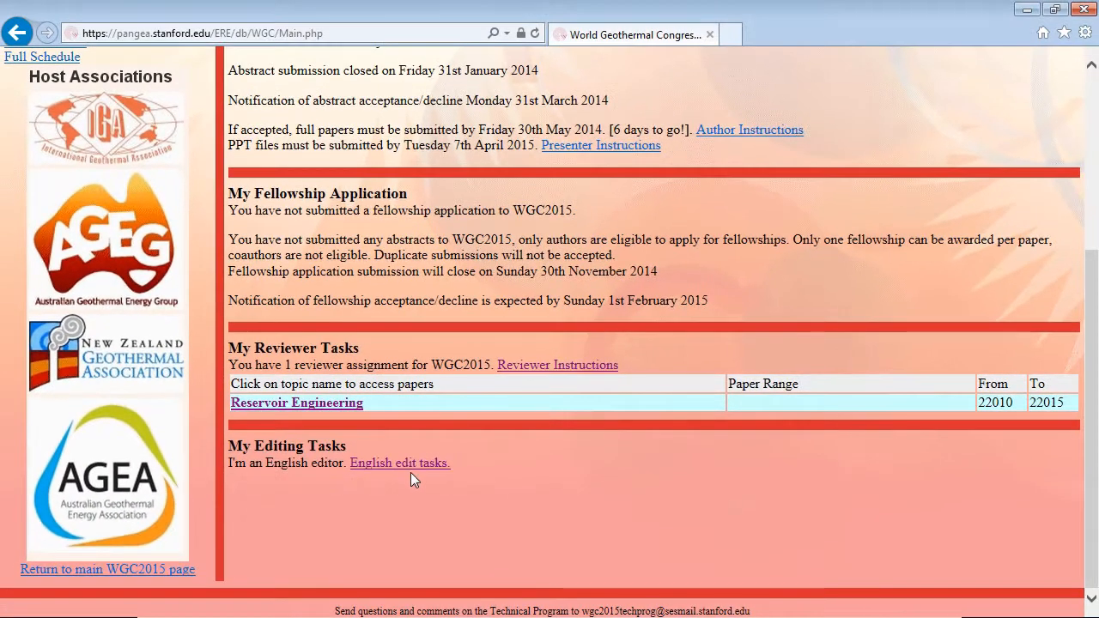
# Step: Open the English edit tasks and select the paper "Test2: A Test Paper"
pyautogui.click(411, 465)
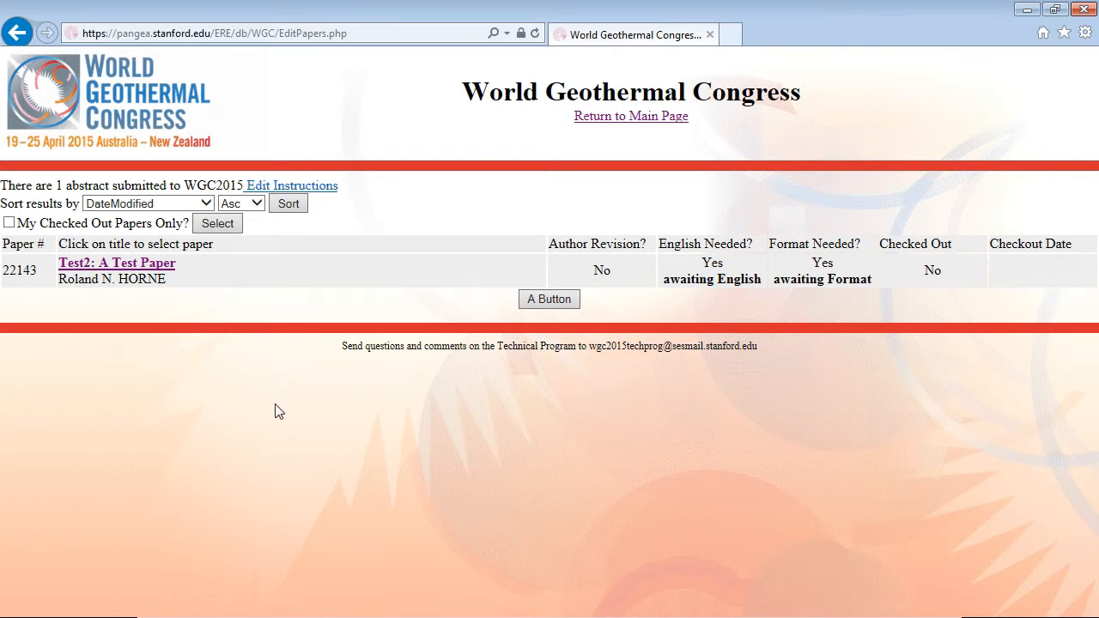
pyautogui.click(158, 267)
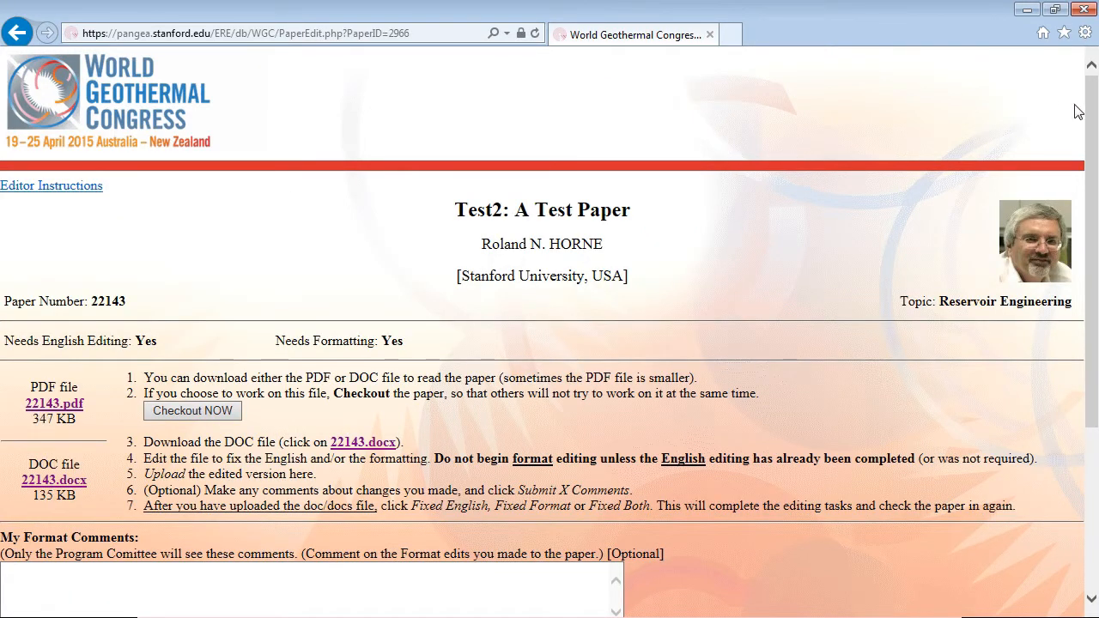
# Step: View the paper's PDF file 22143.pdf and return to the paper's editing page
pyautogui.moveTo(1093, 107); pyautogui.dragTo(1093, 240)
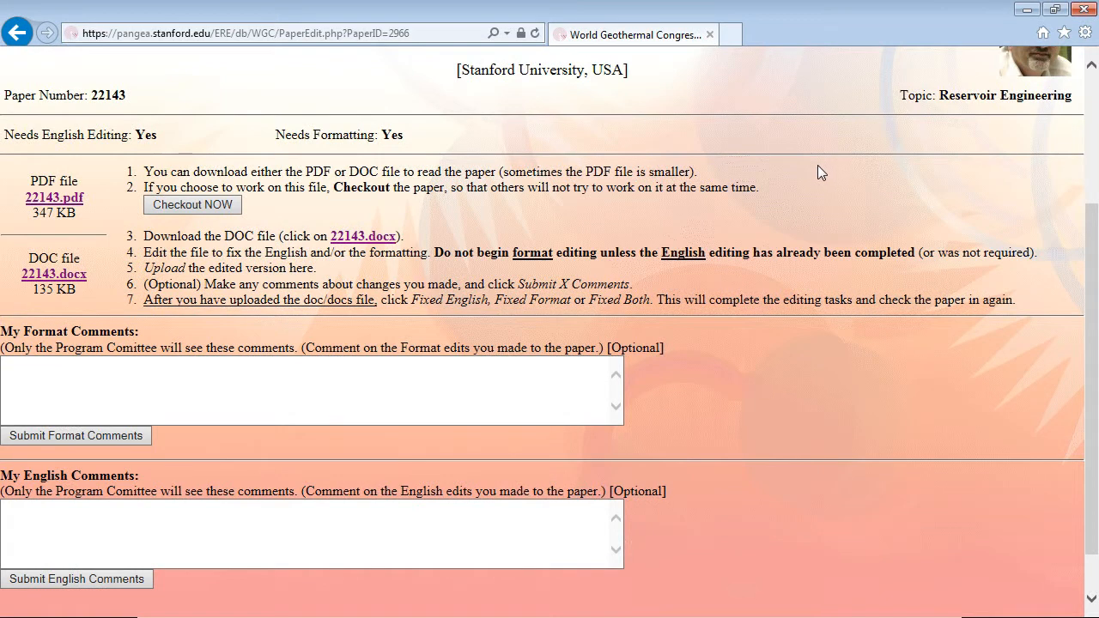
pyautogui.click(53, 199)
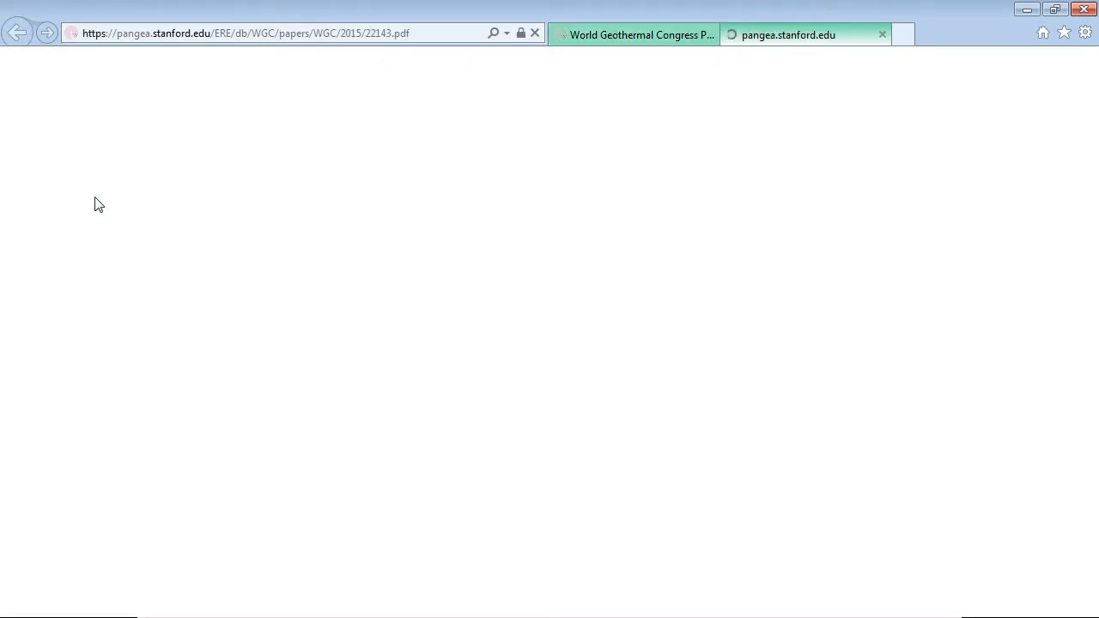
pyautogui.moveTo(1090, 153)
pyautogui.mouseDown()
pyautogui.moveTo(1091, 177)
pyautogui.moveTo(1091, 146)
pyautogui.mouseUp()
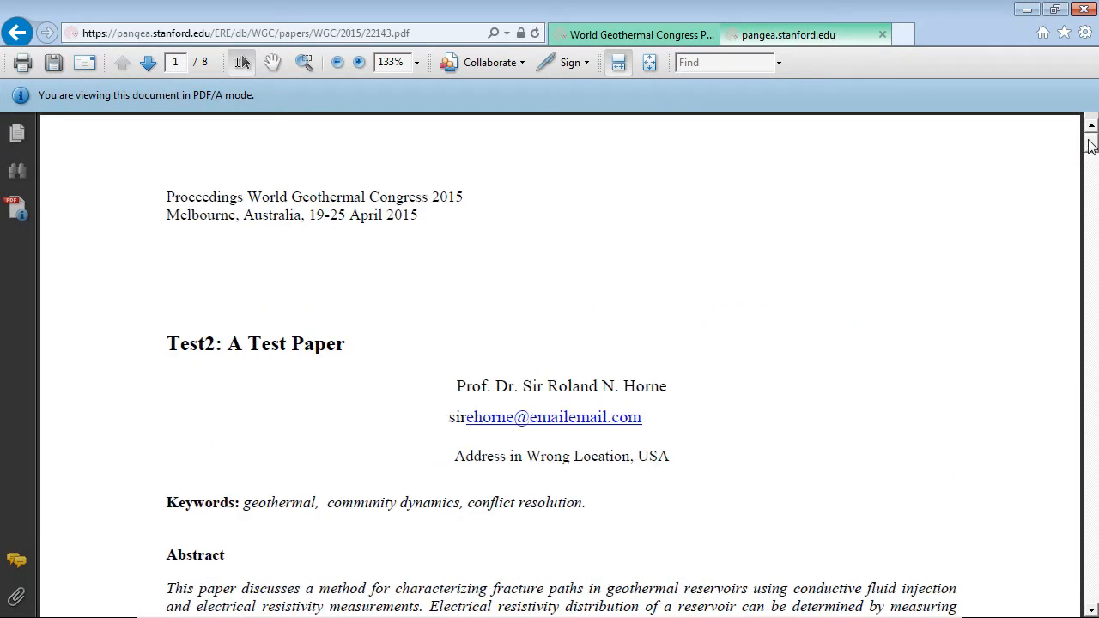
pyautogui.click(625, 38)
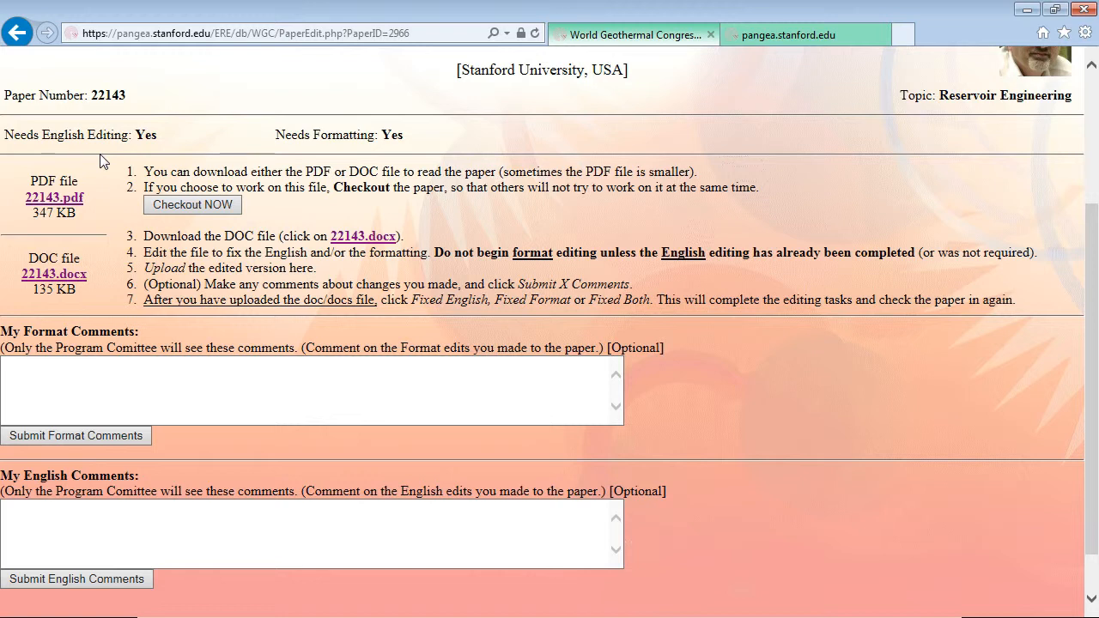
# Step: Check out the paper and open 22143.docx in Word with editing enabled
pyautogui.click(182, 204)
pyautogui.scroll(-5, 193, 206)
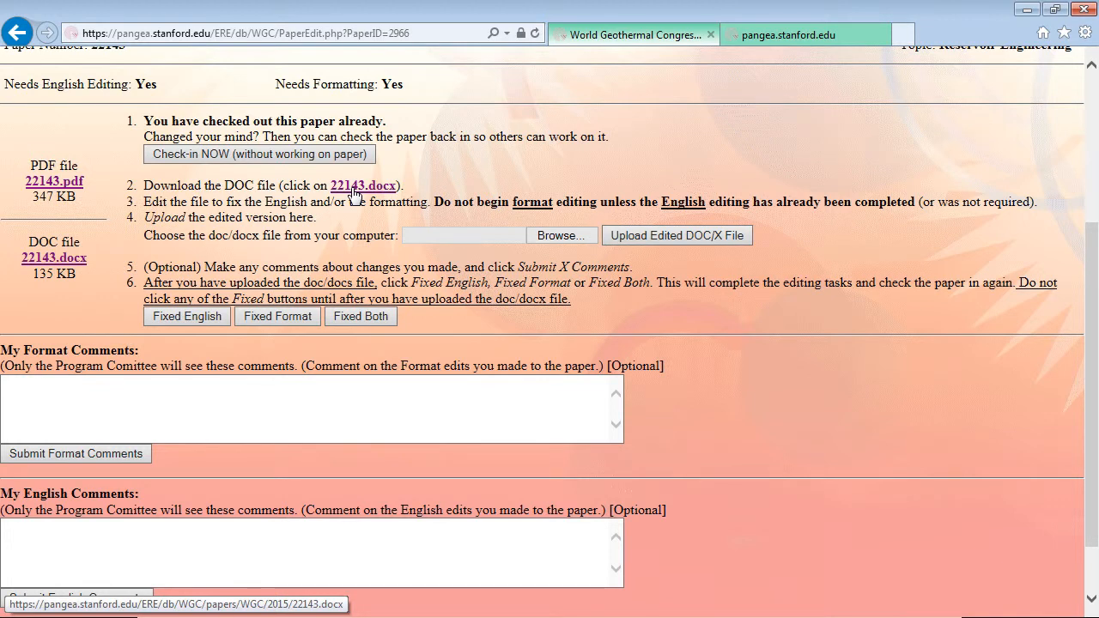
pyautogui.click(354, 187)
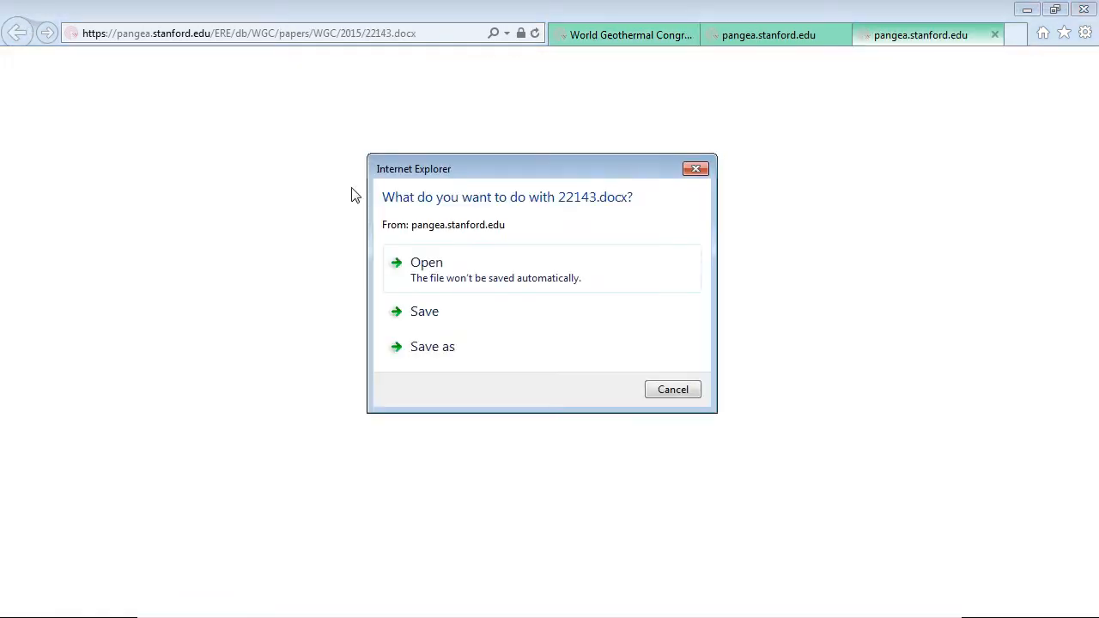
pyautogui.click(426, 280)
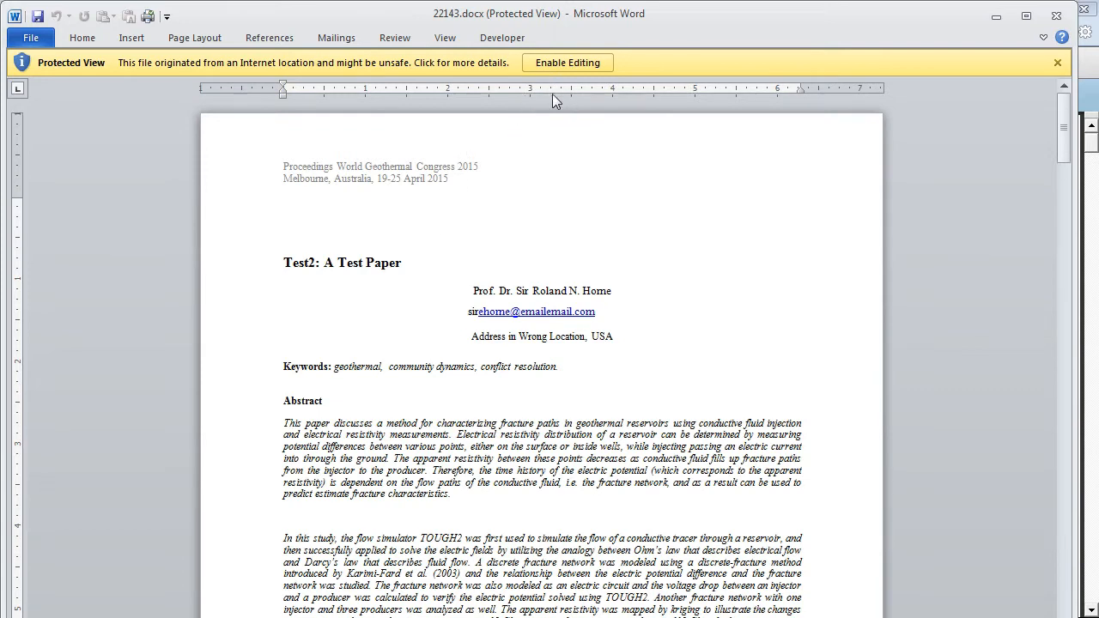
pyautogui.click(554, 63)
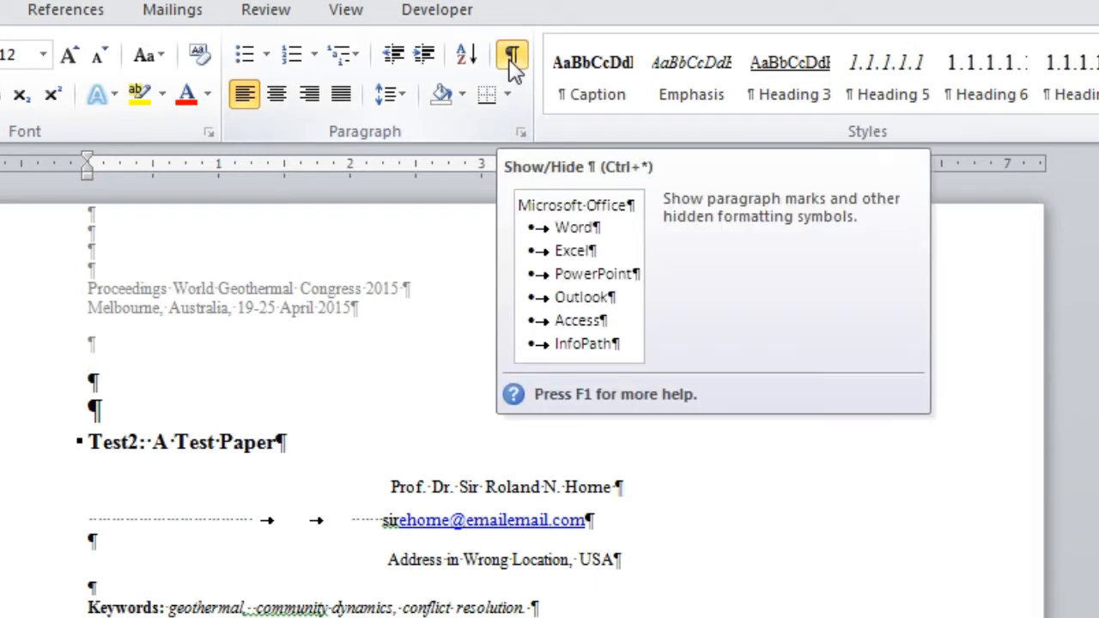
# Step: Compare the document with paragraph marks and hidden formatting symbols hidden and shown, leaving them shown
pyautogui.click(512, 65)
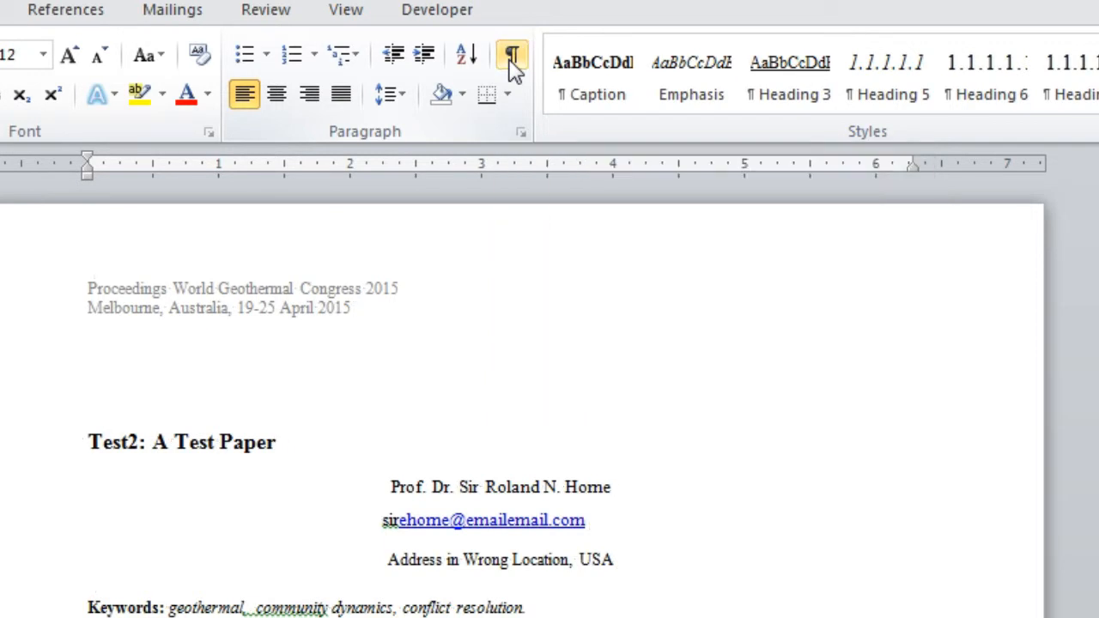
pyautogui.click(512, 65)
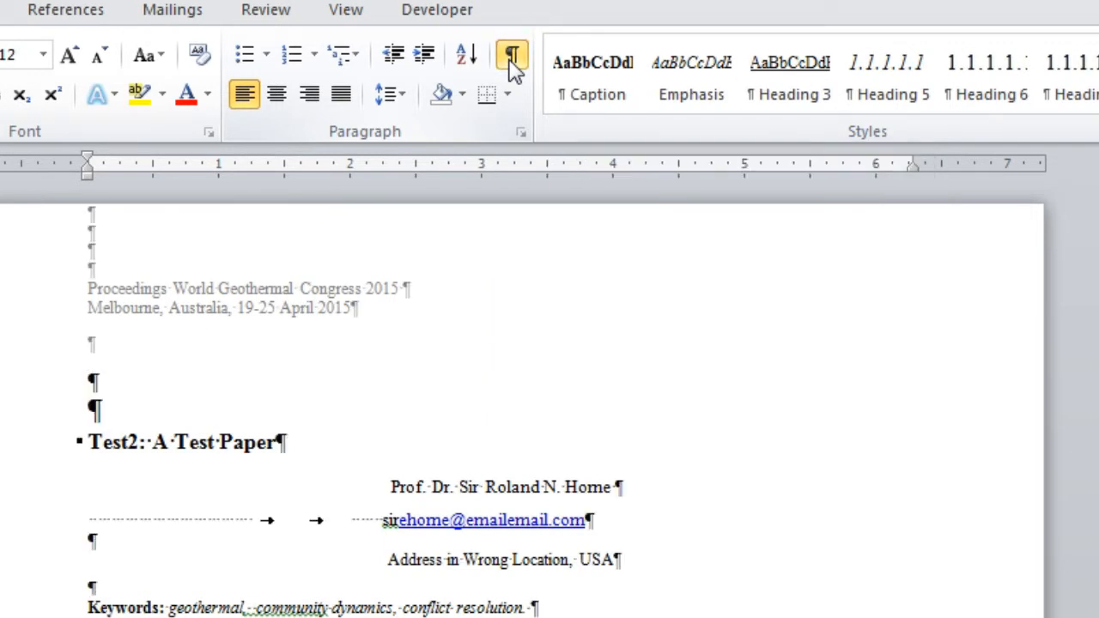
pyautogui.click(513, 67)
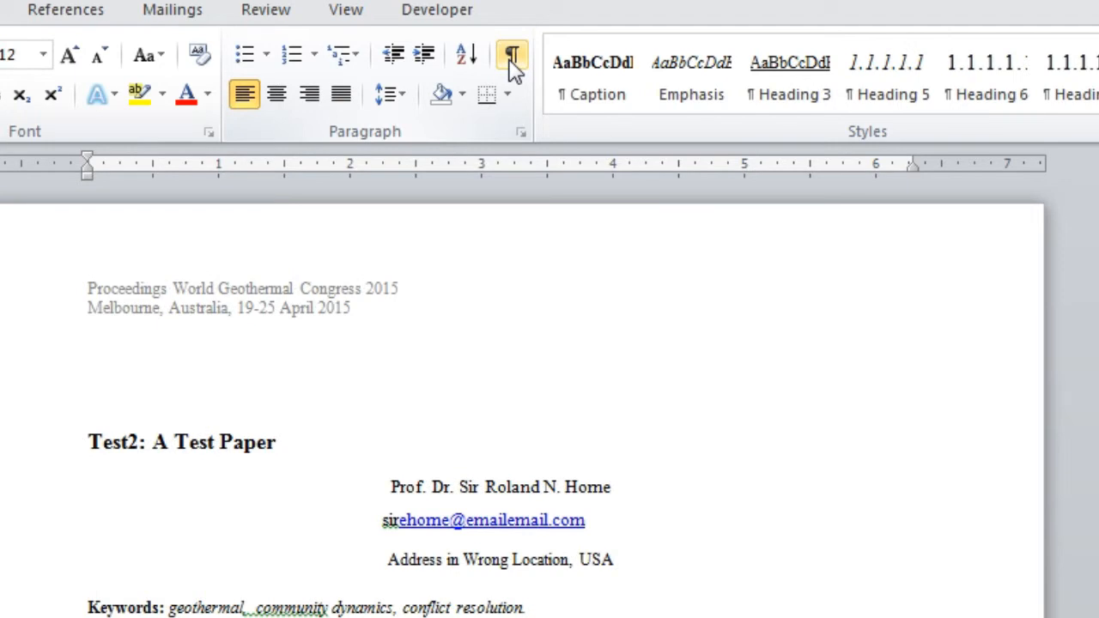
pyautogui.click(513, 67)
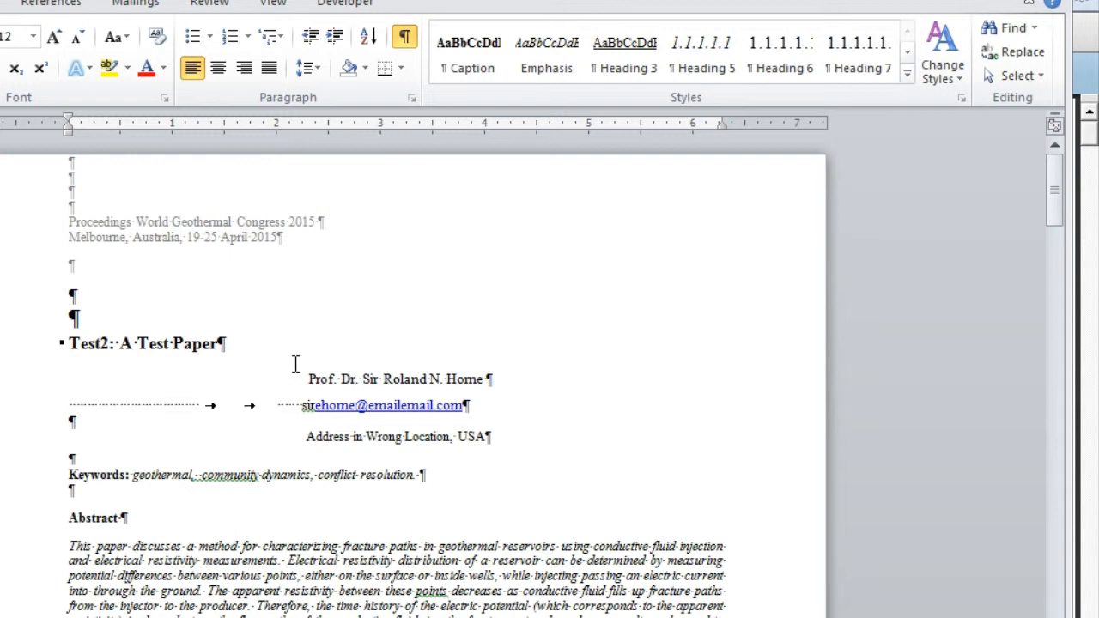
# Step: Delete the titles "Prof. Dr. Sir" in front of the author's name
pyautogui.moveTo(307, 379); pyautogui.dragTo(382, 386)
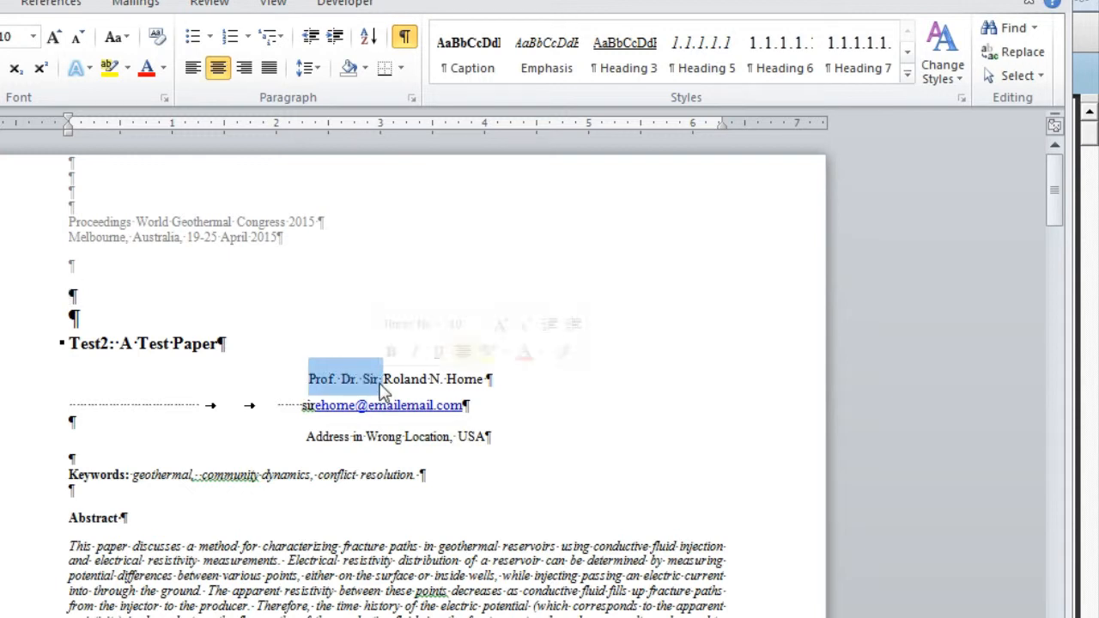
pyautogui.press('Delete')
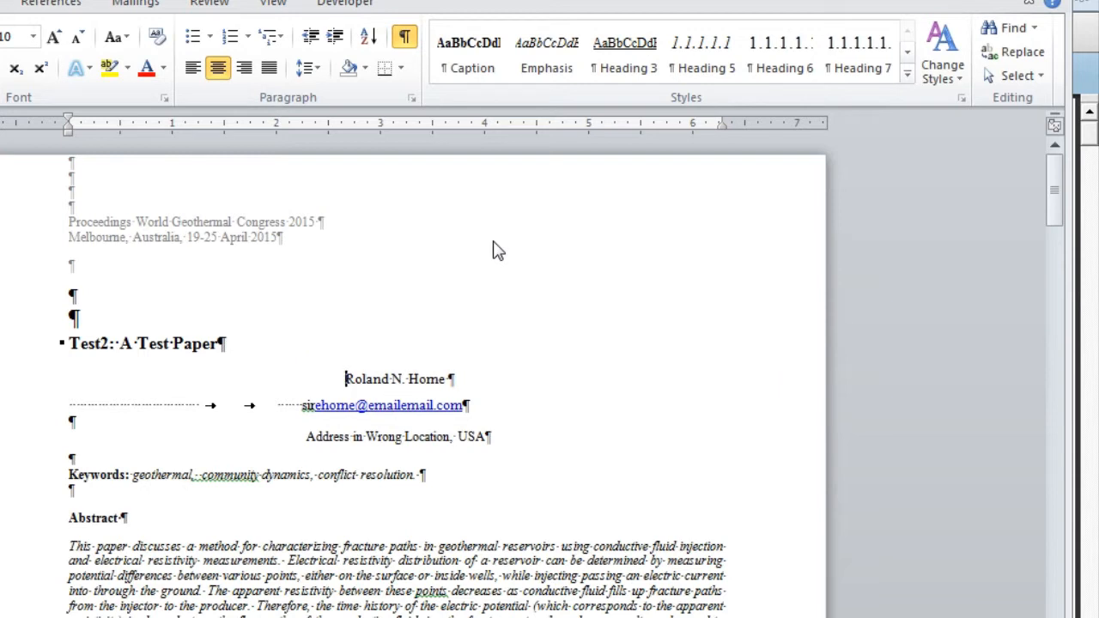
# Step: Apply the Title style to the heading "Test2: A Test Paper" and delete the two empty paragraphs directly above it
pyautogui.click(234, 344)
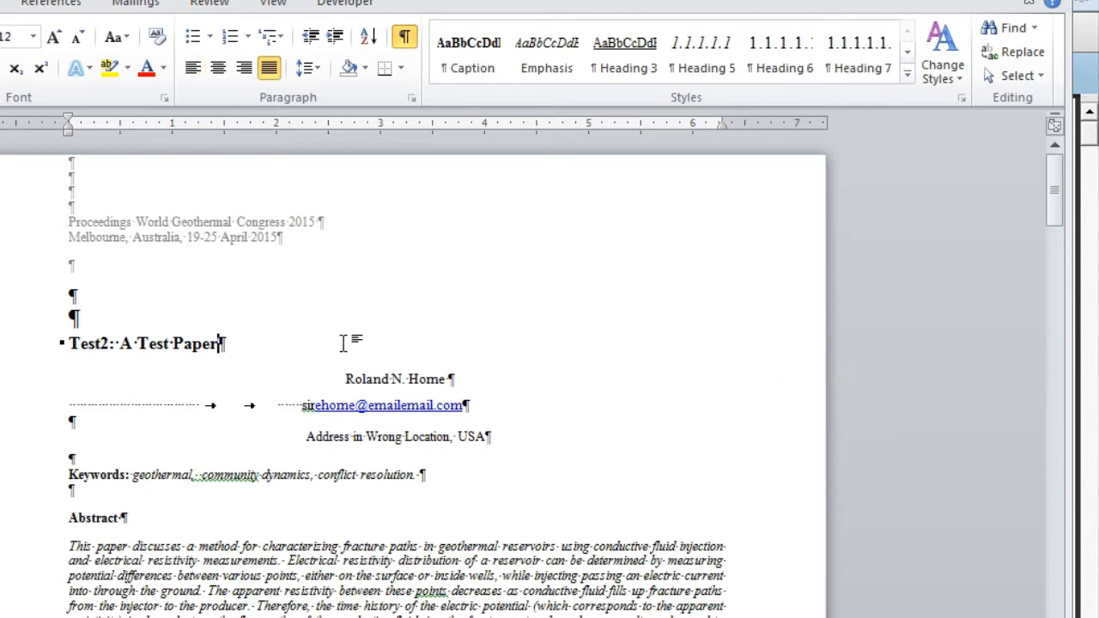
pyautogui.click(961, 99)
pyautogui.moveTo(1066, 93); pyautogui.dragTo(1070, 441)
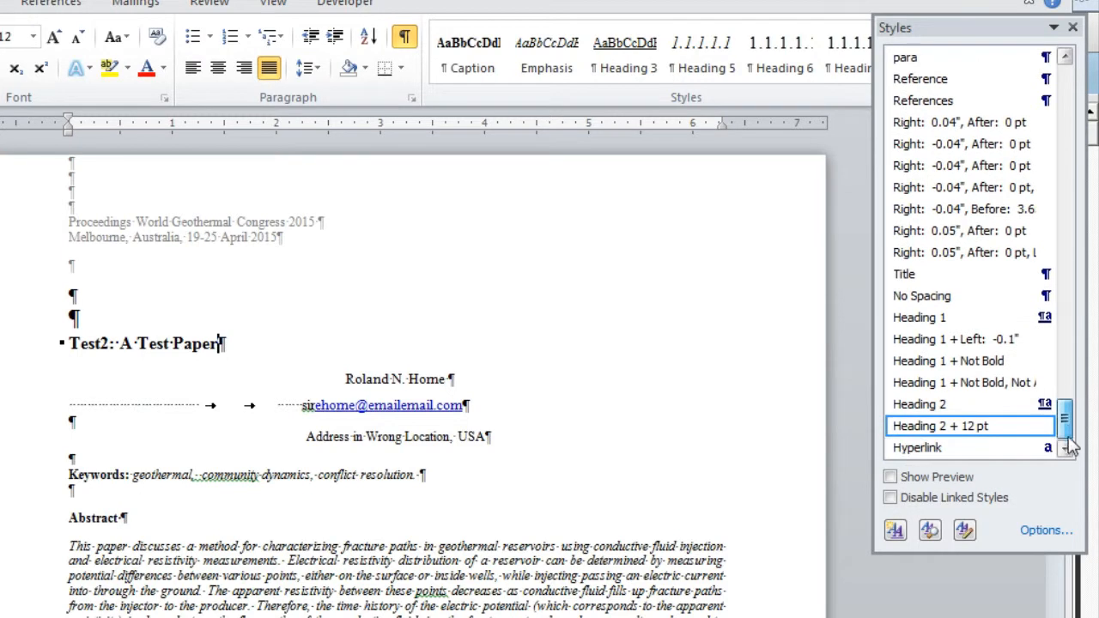
pyautogui.click(910, 285)
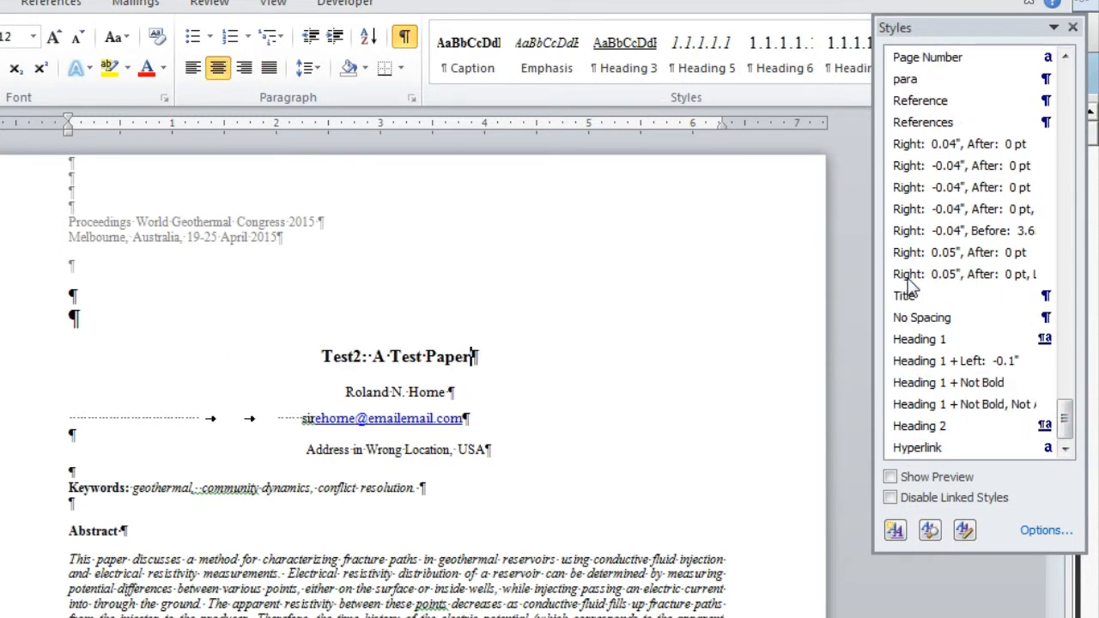
pyautogui.moveTo(75, 297); pyautogui.dragTo(117, 326)
pyautogui.press('Delete')
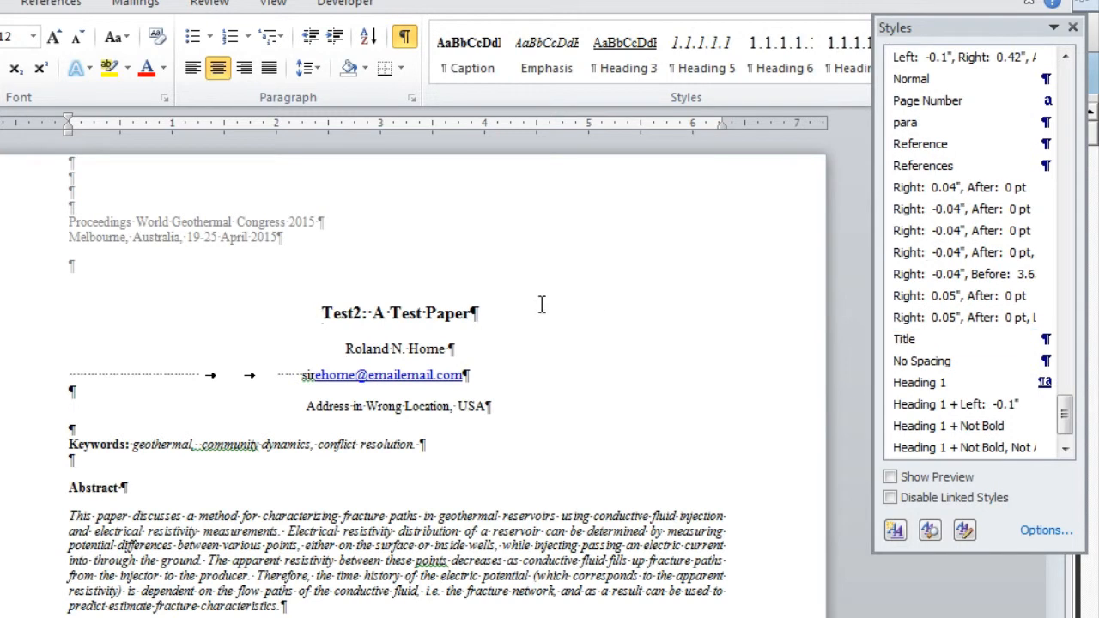
# Step: Check the author line's style, then apply the Address style to the e-mail line and remove its leading spaces and tabs
pyautogui.click(397, 348)
pyautogui.moveTo(1065, 433); pyautogui.dragTo(1060, 94)
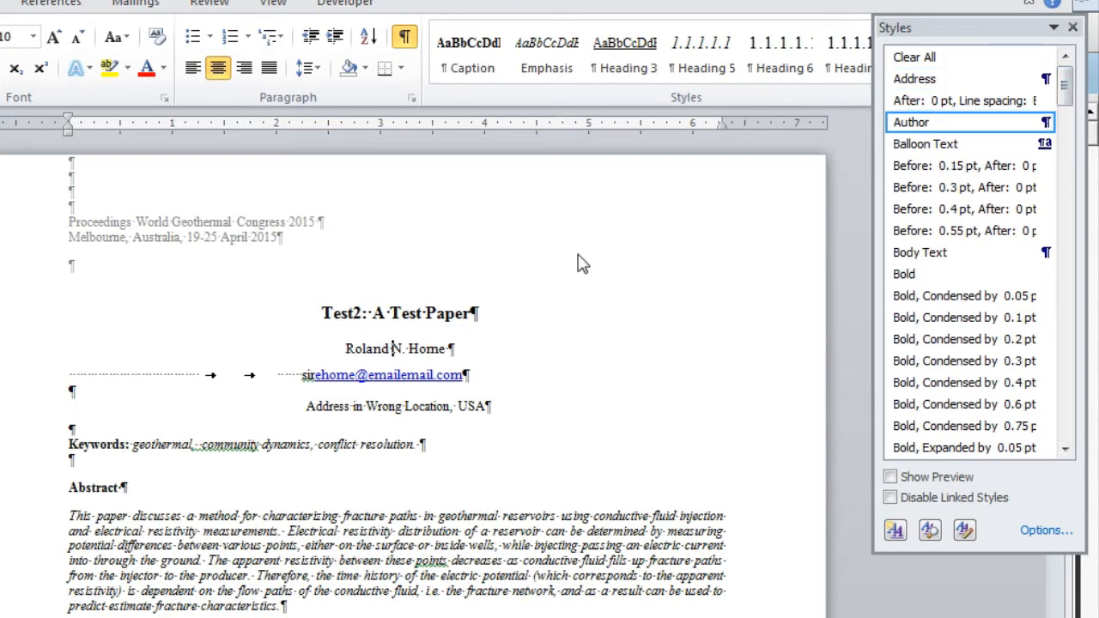
pyautogui.click(481, 376)
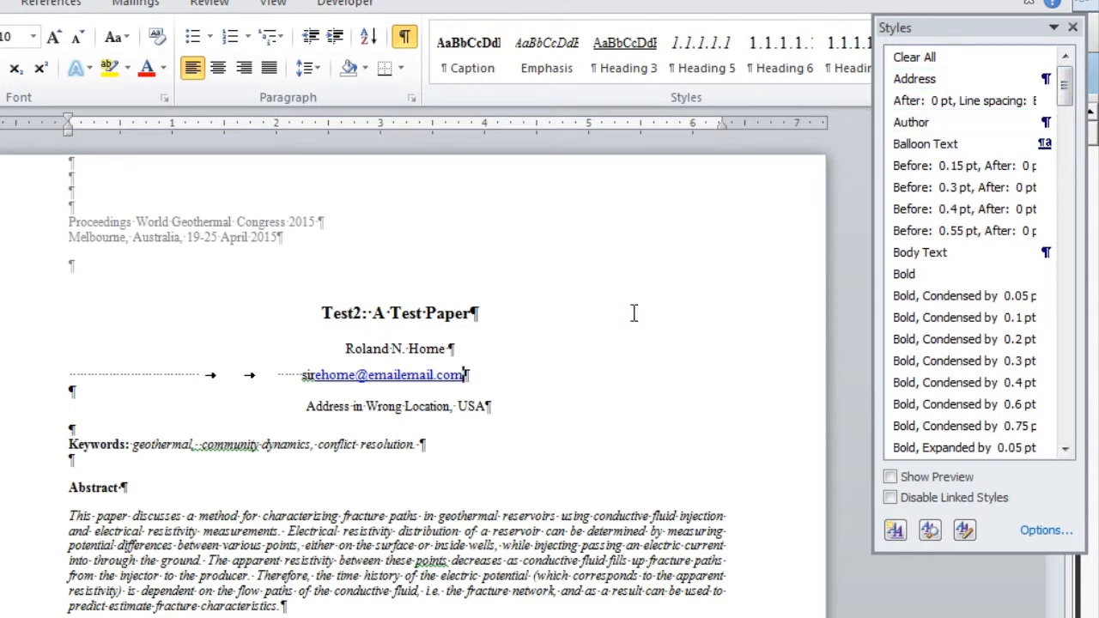
pyautogui.click(927, 79)
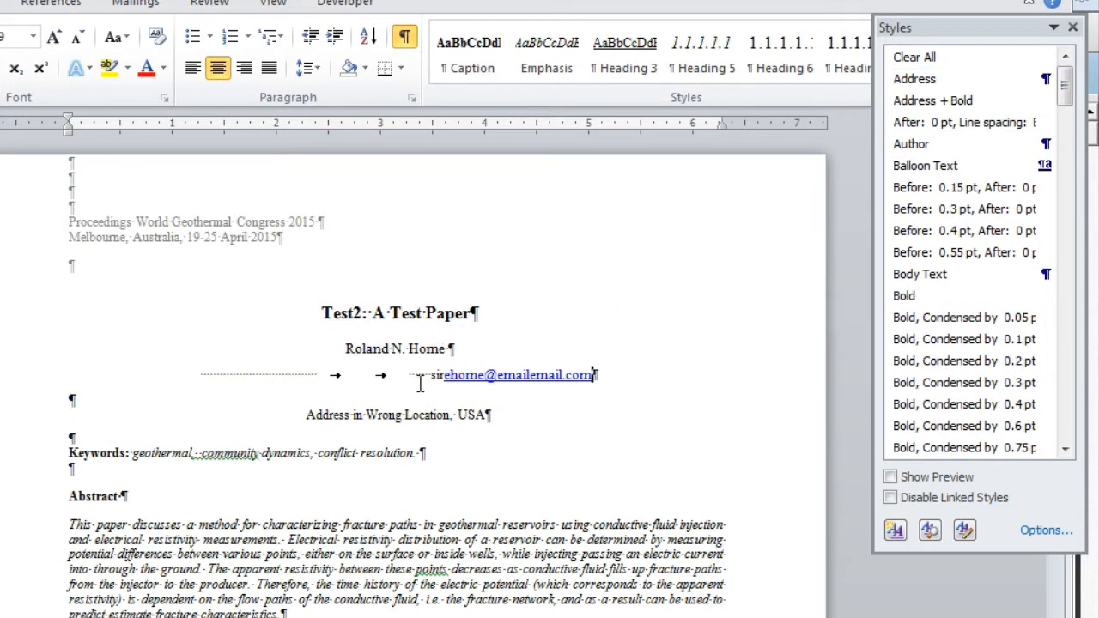
pyautogui.moveTo(424, 378); pyautogui.dragTo(289, 381)
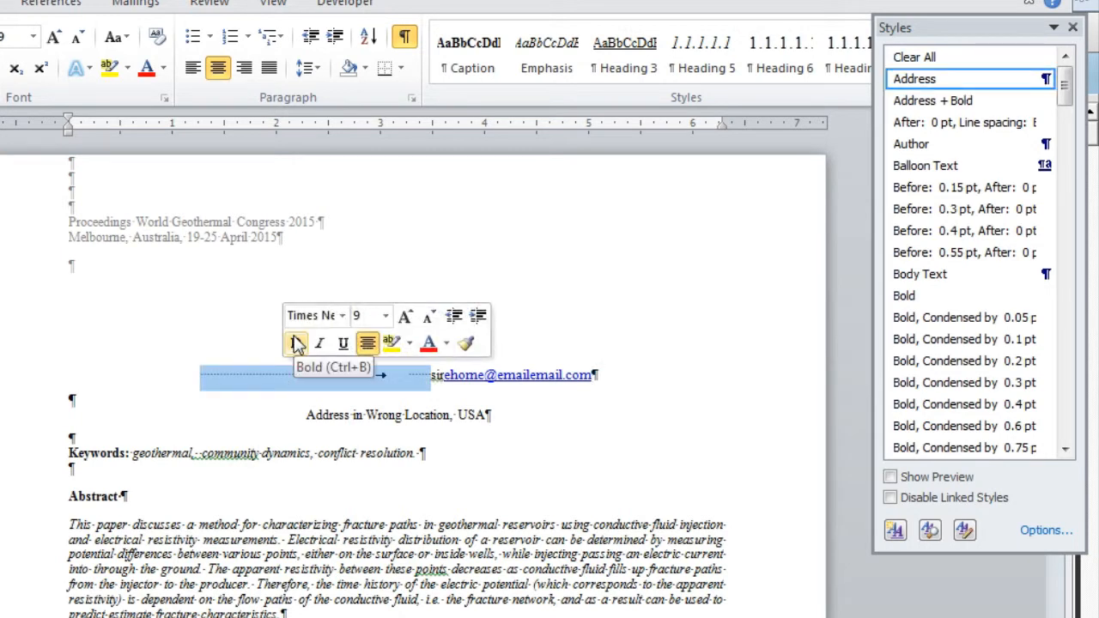
pyautogui.press('Delete')
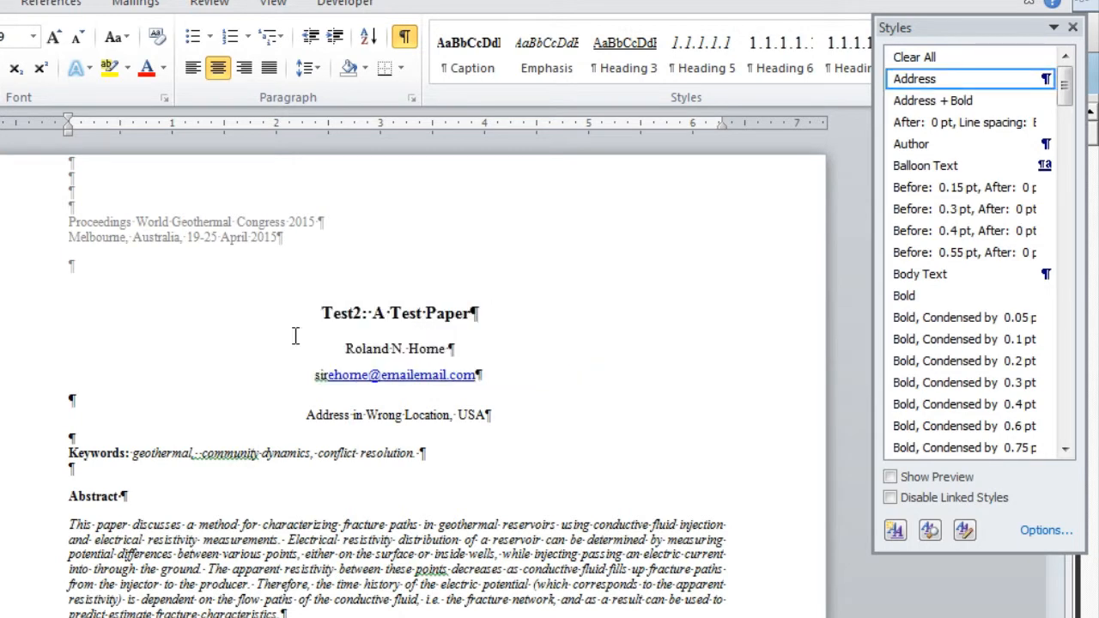
# Step: Delete the empty paragraph below the e-mail line and move the address text onto its own line above the e-mail
pyautogui.click(184, 400)
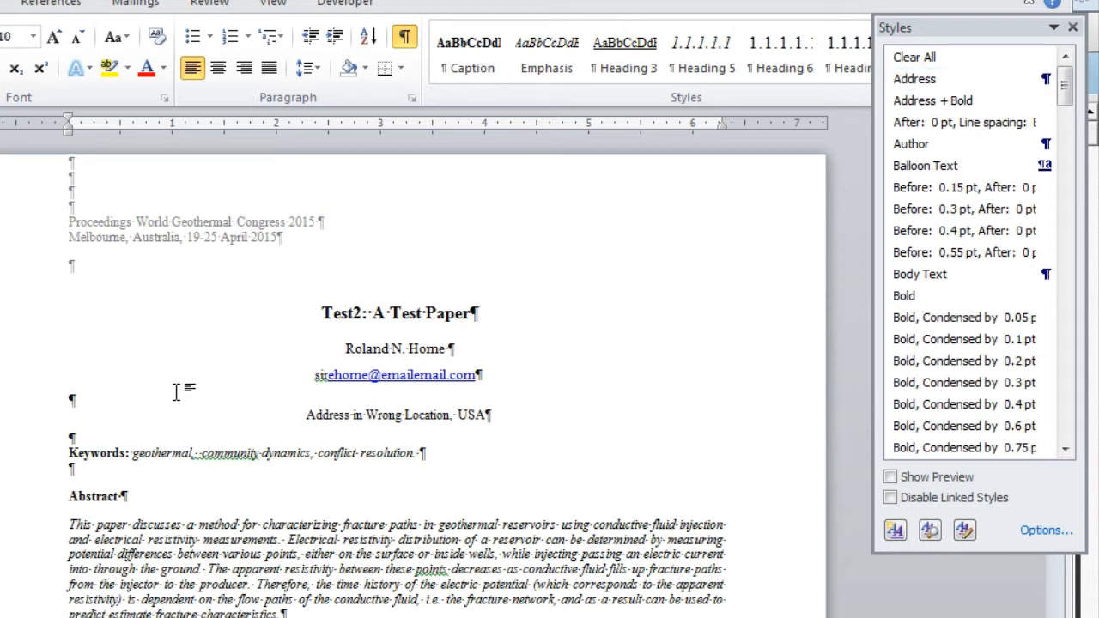
pyautogui.press('Delete')
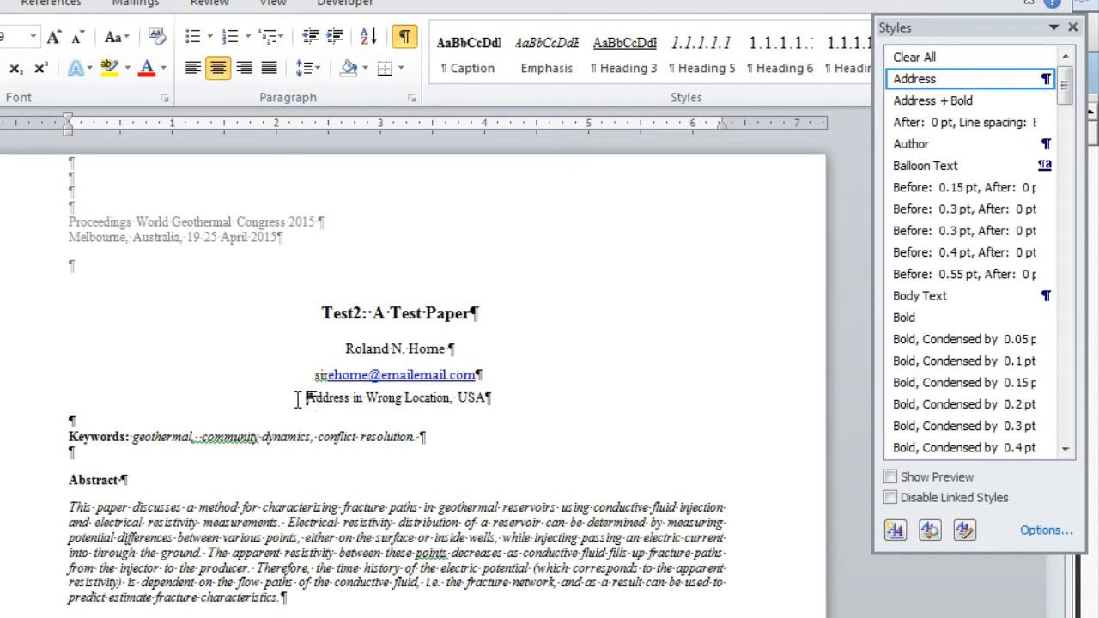
pyautogui.moveTo(306, 398); pyautogui.dragTo(490, 395)
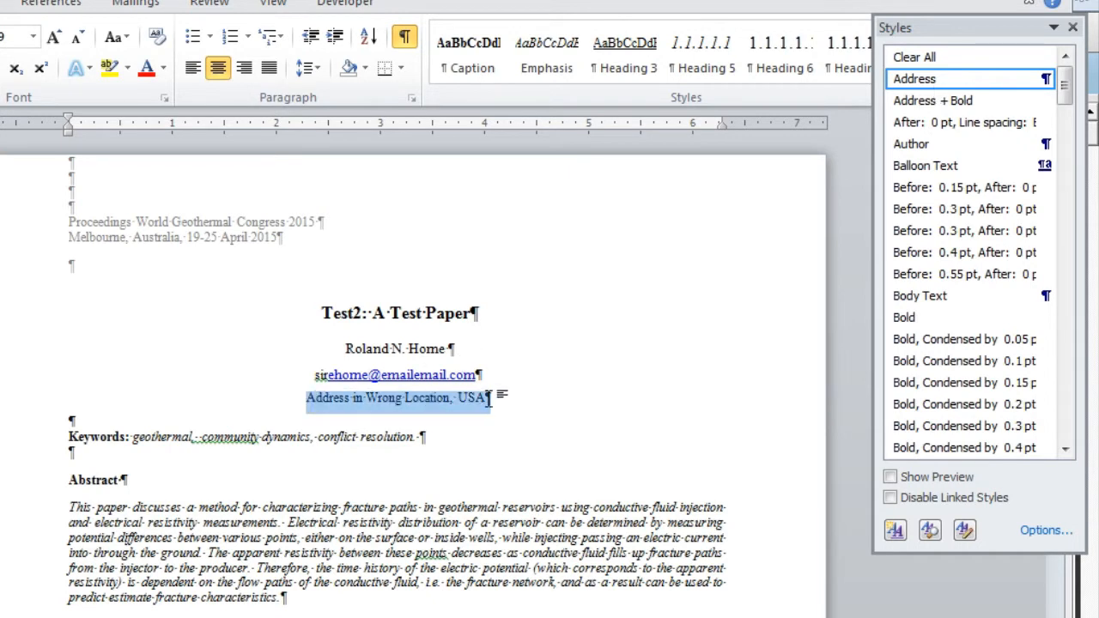
pyautogui.moveTo(417, 406); pyautogui.dragTo(292, 380)
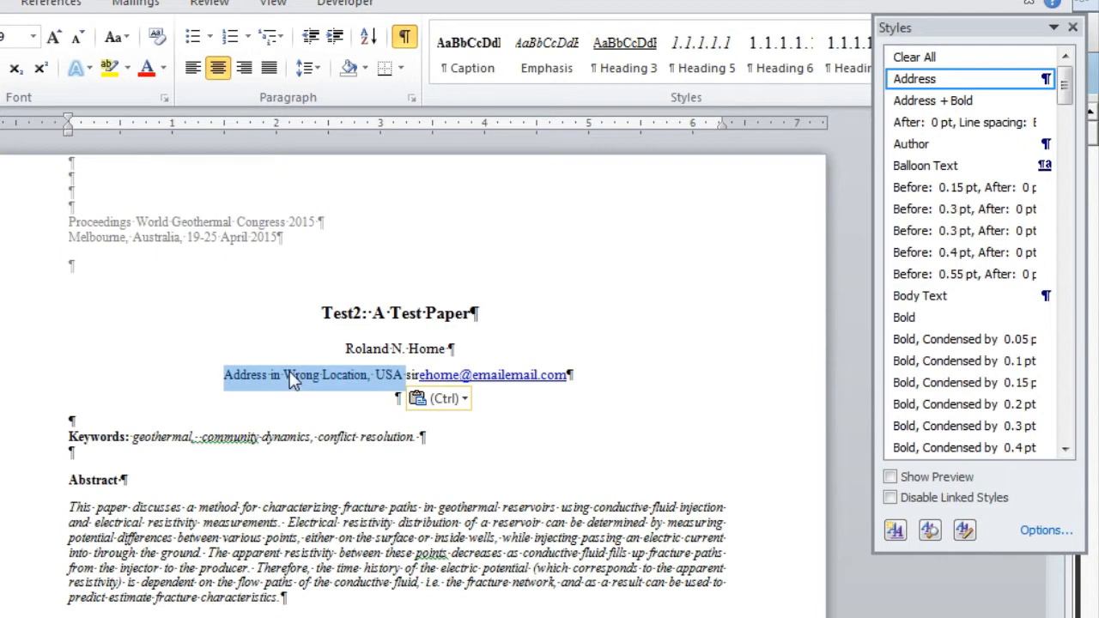
pyautogui.click(403, 377)
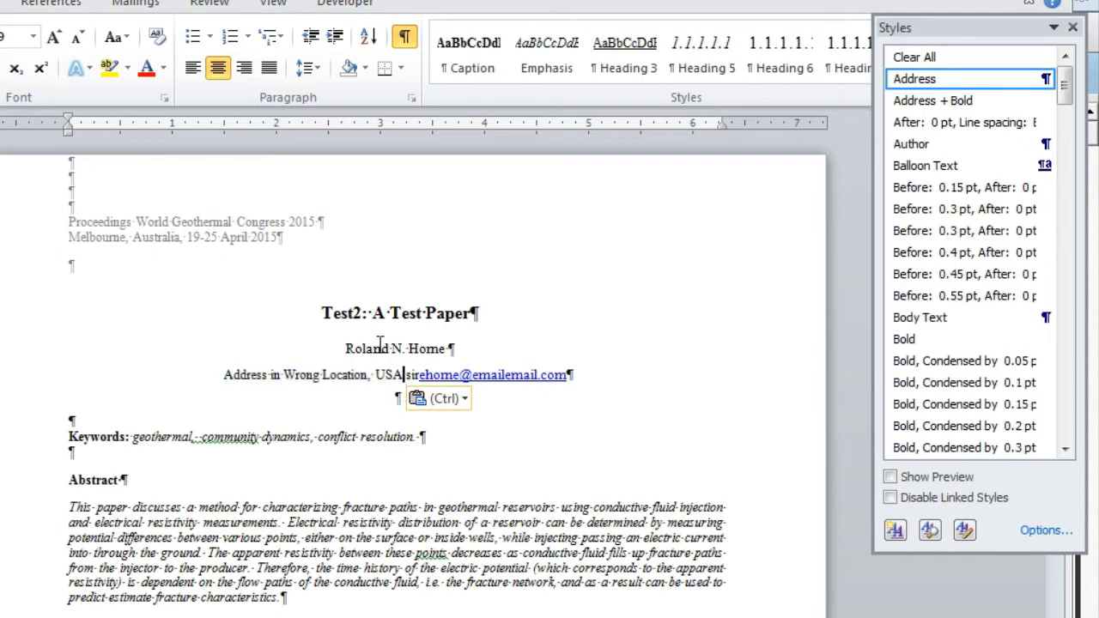
pyautogui.press('Return')
# Step: Apply the Heading 1 style to the "Abstract" heading
pyautogui.click(91, 445)
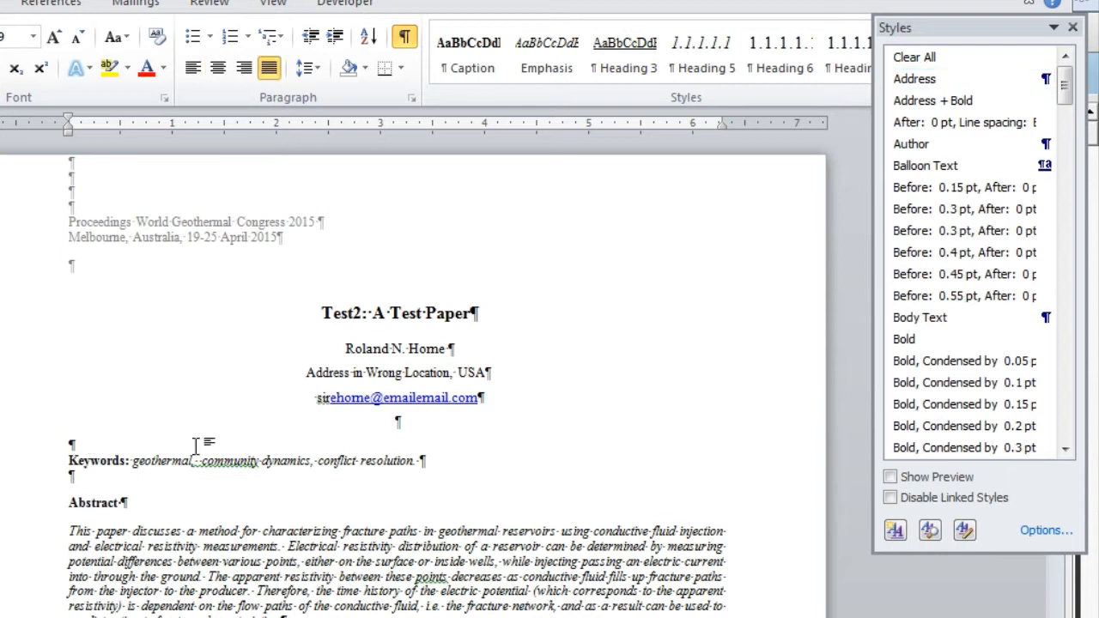
pyautogui.scroll(-2, 217, 410)
pyautogui.click(161, 400)
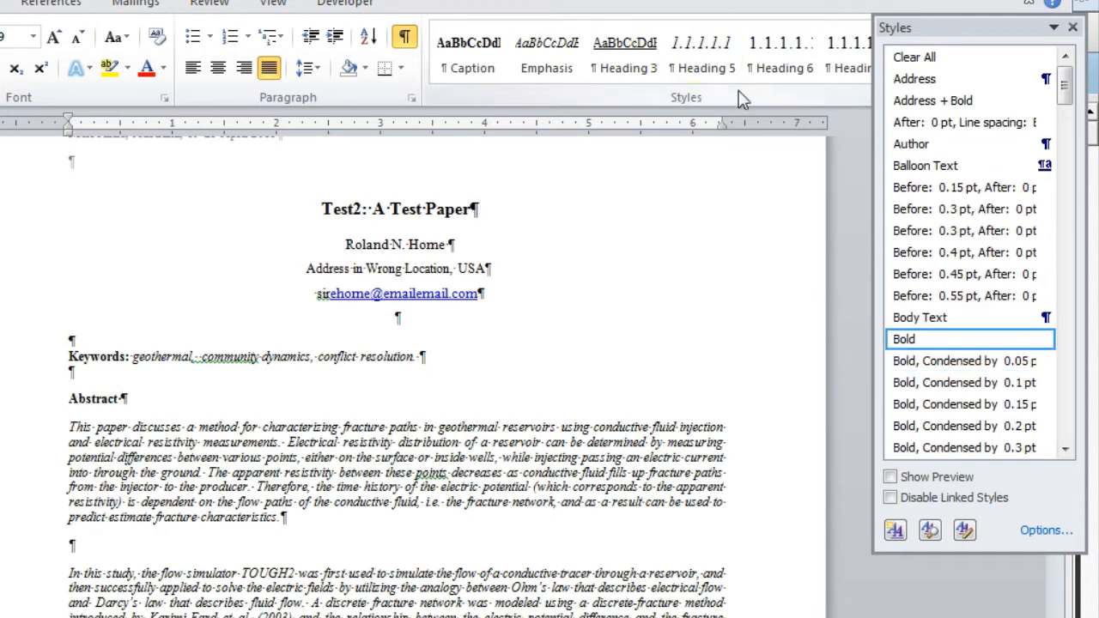
pyautogui.scroll(-2, 1067, 112)
pyautogui.moveTo(1067, 112); pyautogui.dragTo(1065, 334)
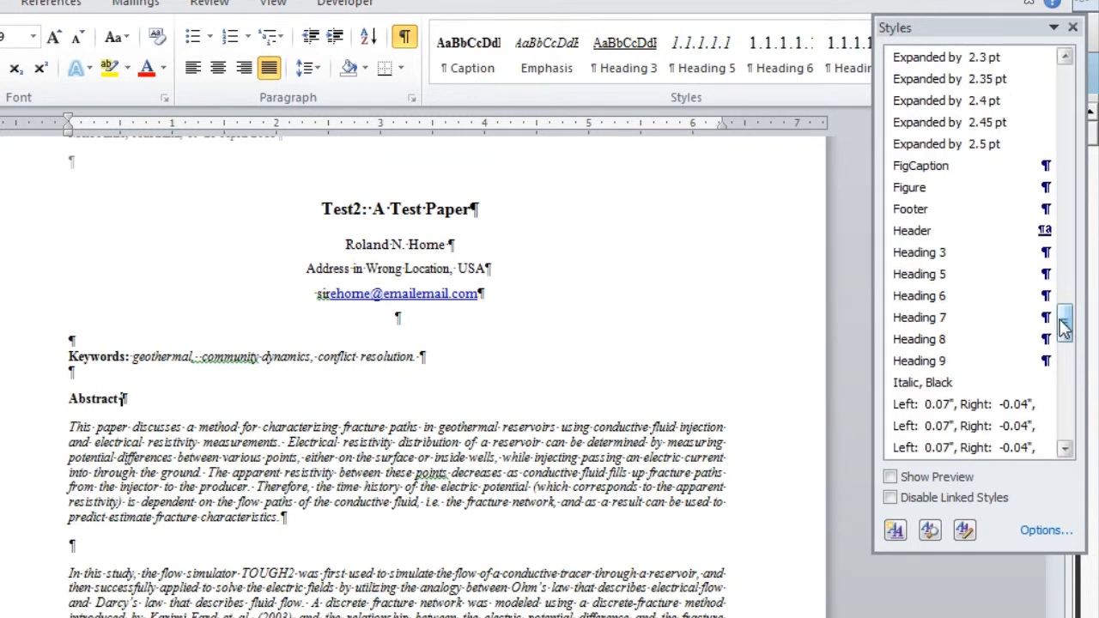
pyautogui.moveTo(1065, 329); pyautogui.dragTo(1065, 420)
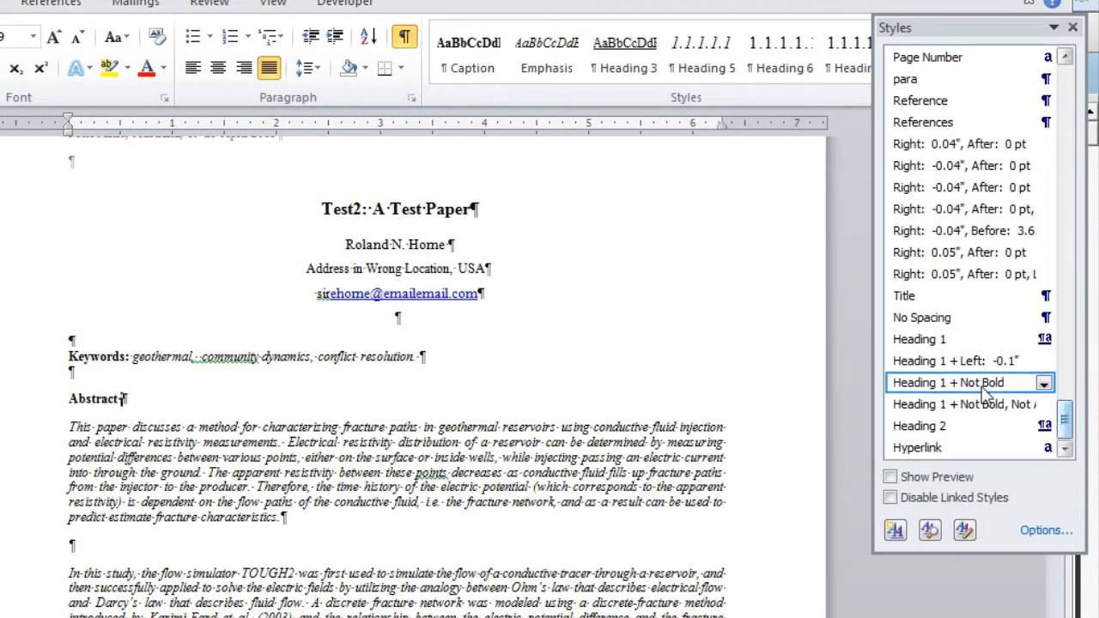
pyautogui.click(932, 346)
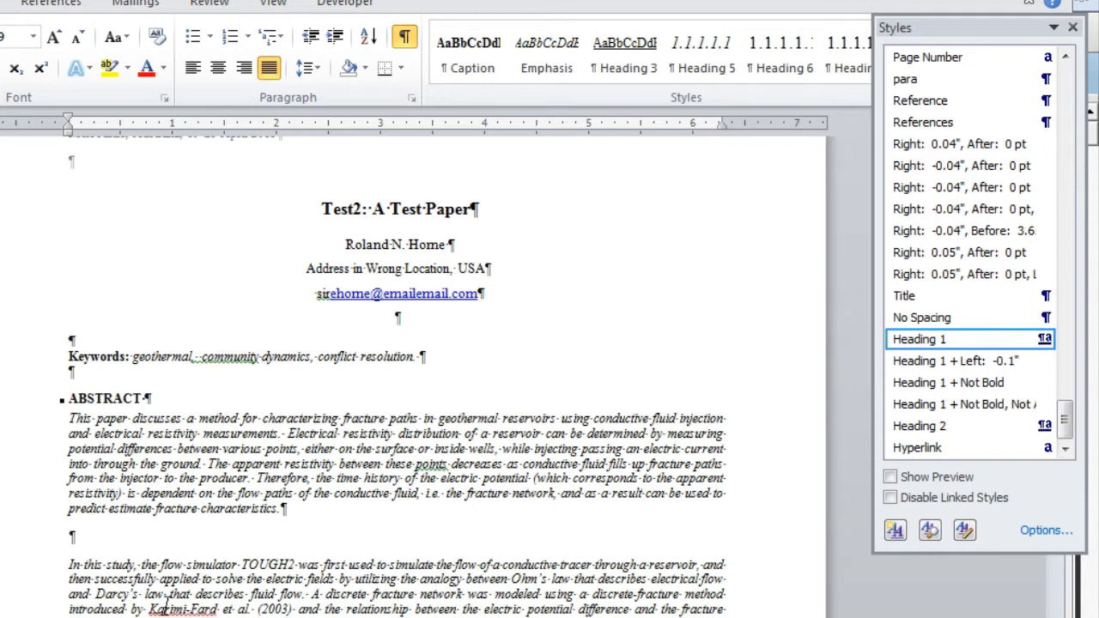
# Step: Try the Normal style on the first paragraph of the abstract
pyautogui.click(97, 536)
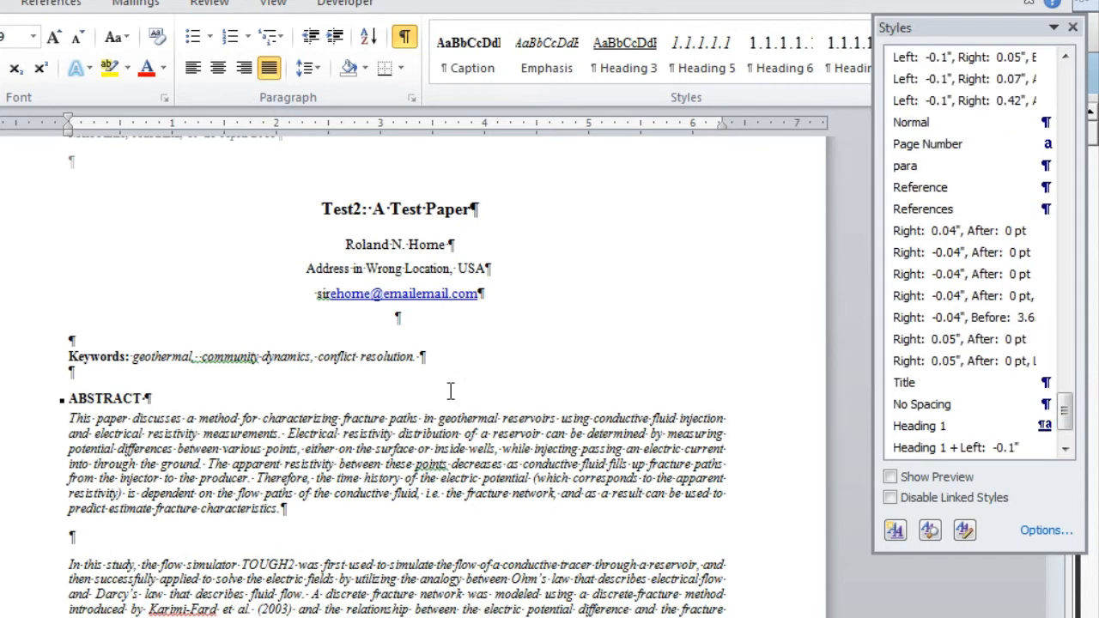
pyautogui.scroll(3, 945, 155)
pyautogui.click(942, 127)
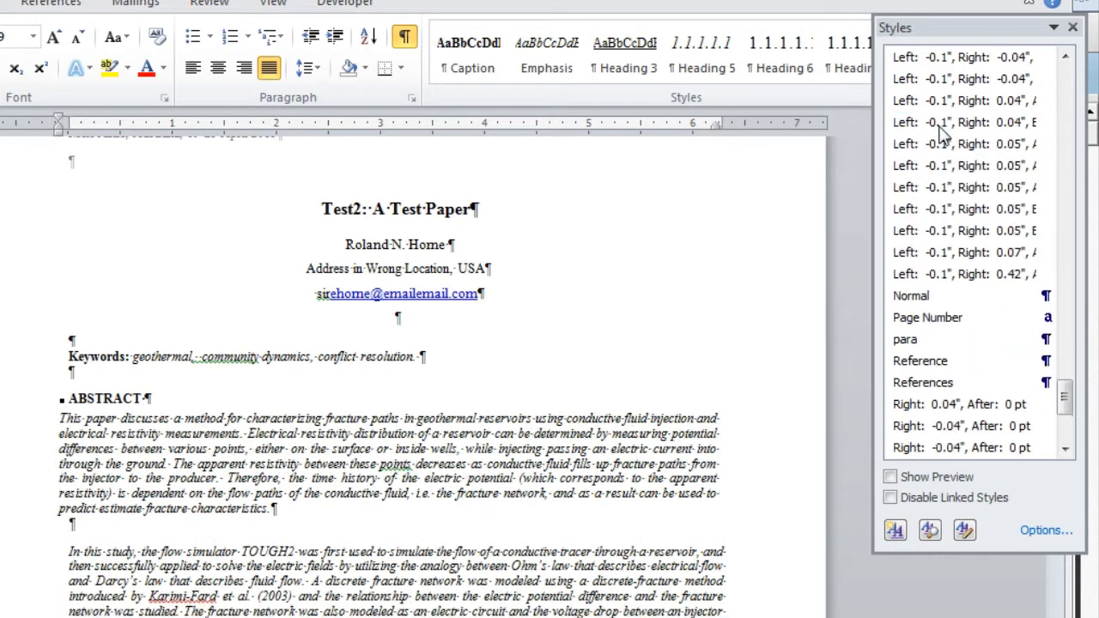
# Step: Apply the para style to both abstract paragraphs and delete the empty paragraph between them
pyautogui.scroll(5, 941, 297)
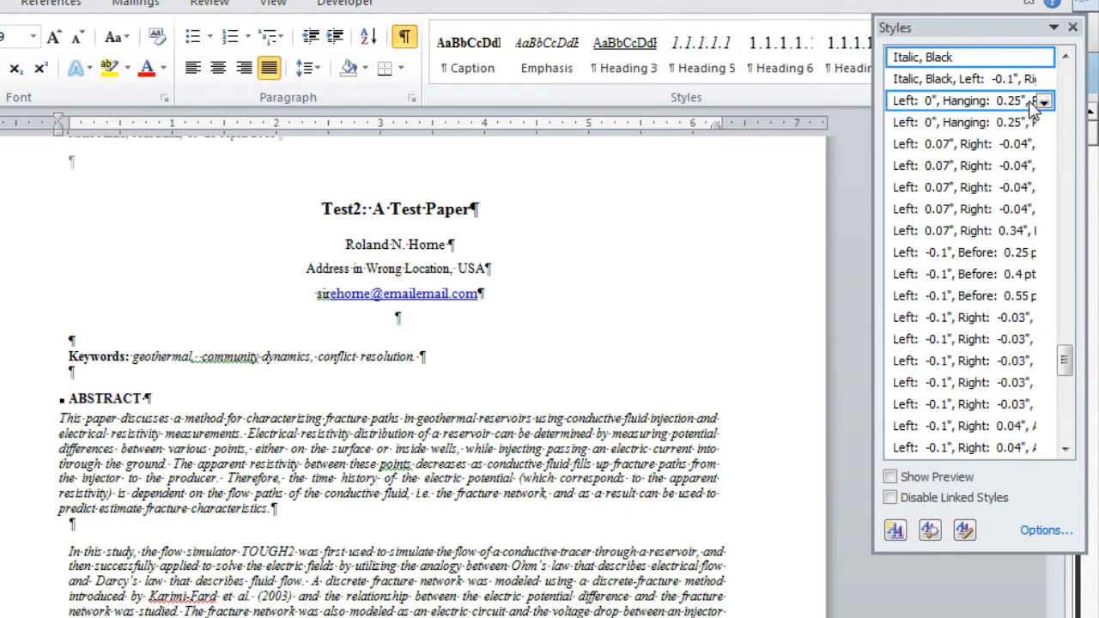
pyautogui.scroll(4, 987, 215)
pyautogui.scroll(1, 949, 170)
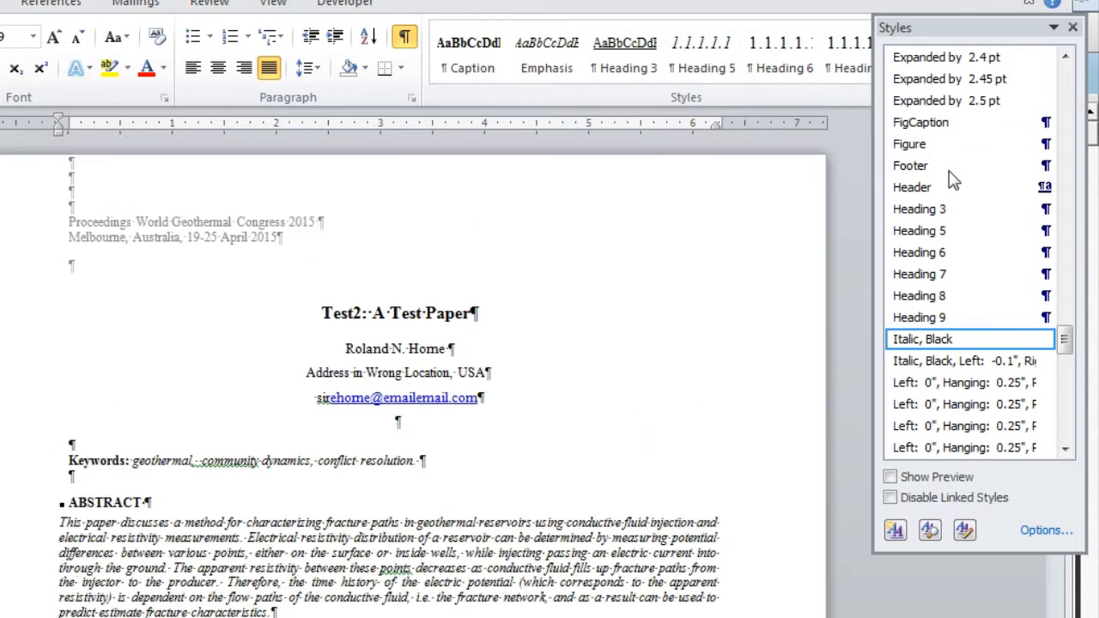
pyautogui.scroll(-3, 950, 173)
pyautogui.moveTo(1070, 332); pyautogui.dragTo(1075, 412)
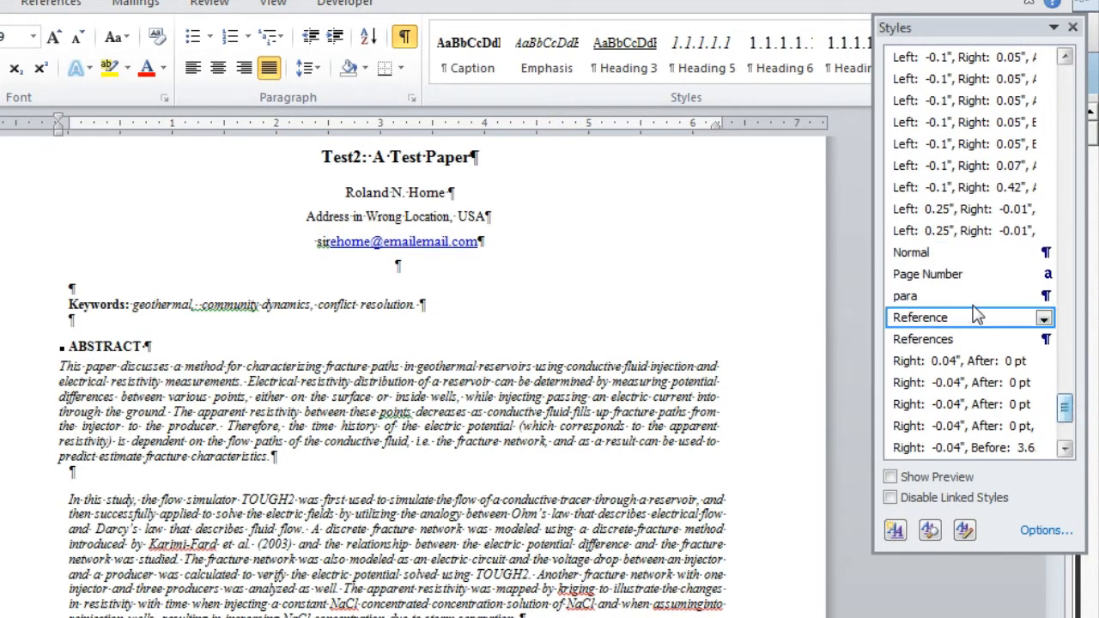
pyautogui.scroll(3, 962, 257)
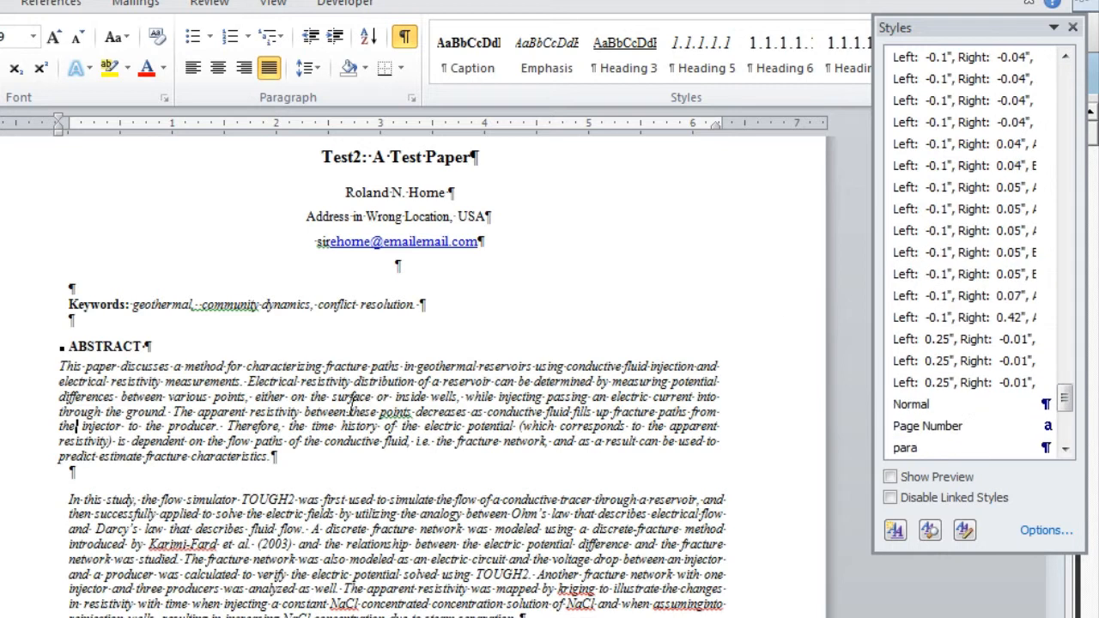
pyautogui.scroll(3, 197, 411)
pyautogui.moveTo(61, 368); pyautogui.dragTo(514, 613)
pyautogui.scroll(4, 1005, 208)
pyautogui.moveTo(1065, 361); pyautogui.dragTo(1070, 434)
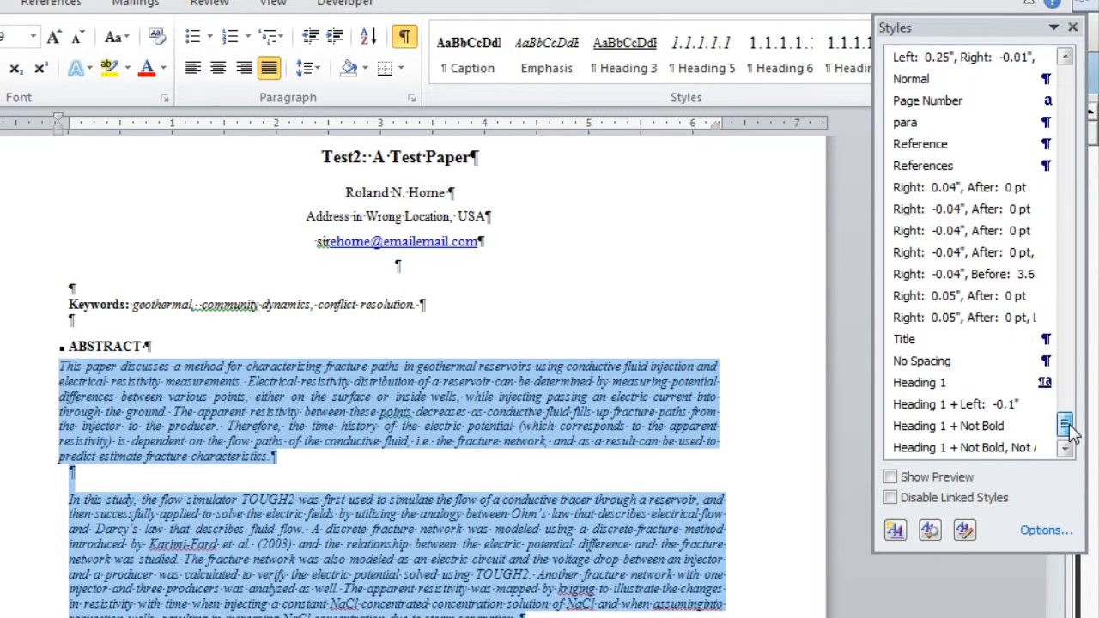
pyautogui.click(920, 86)
pyautogui.click(211, 475)
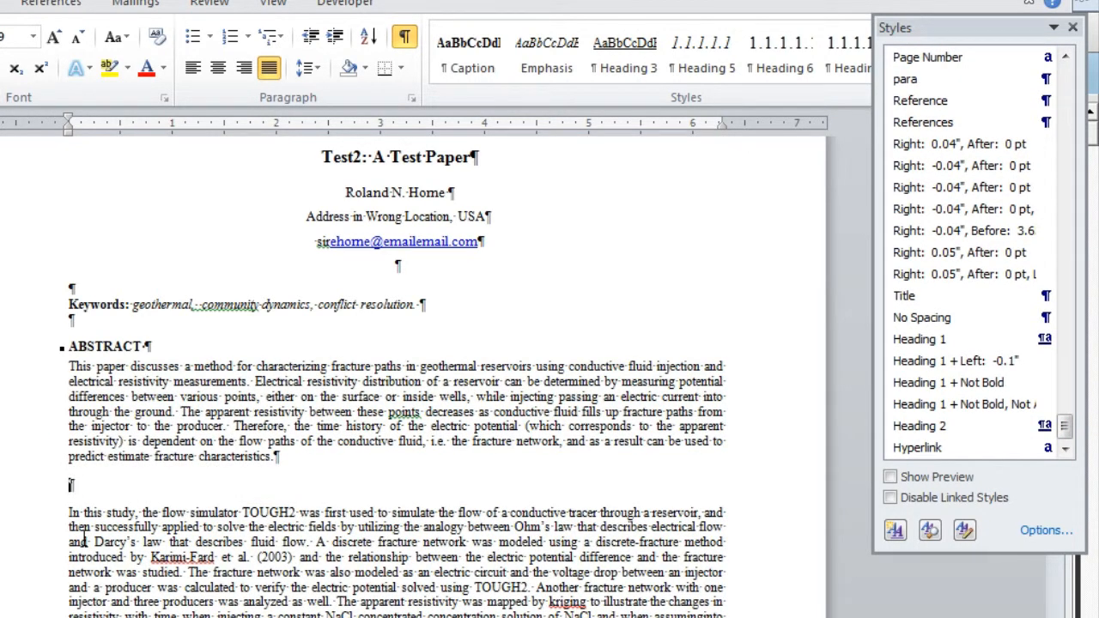
pyautogui.press('Delete')
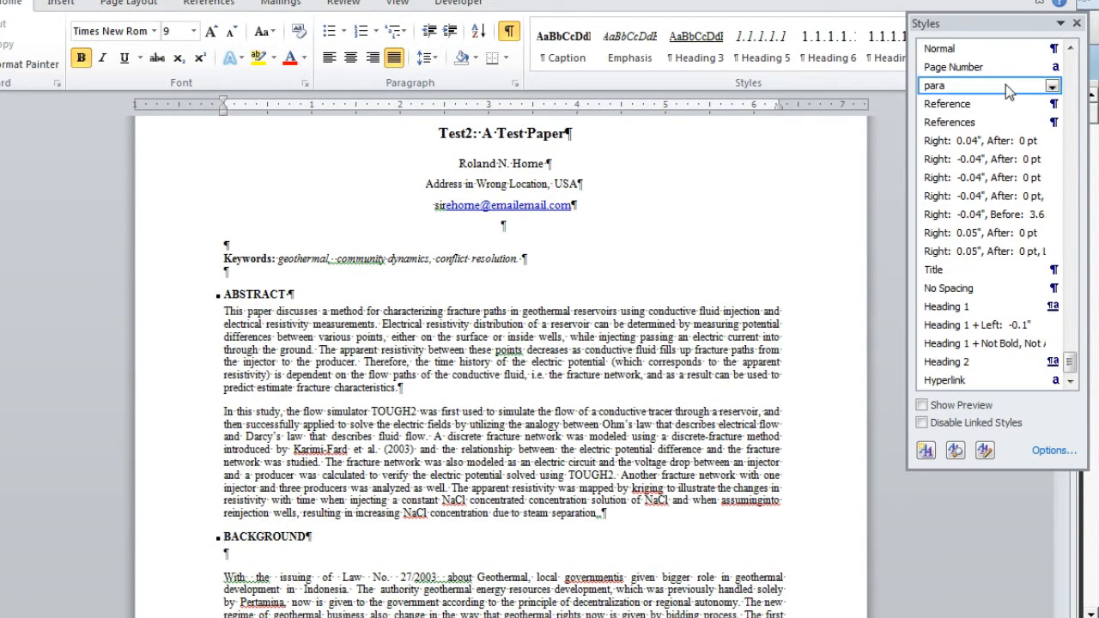
# Step: Close the list of styles and look through the paper's body text and page headers
pyautogui.click(1076, 23)
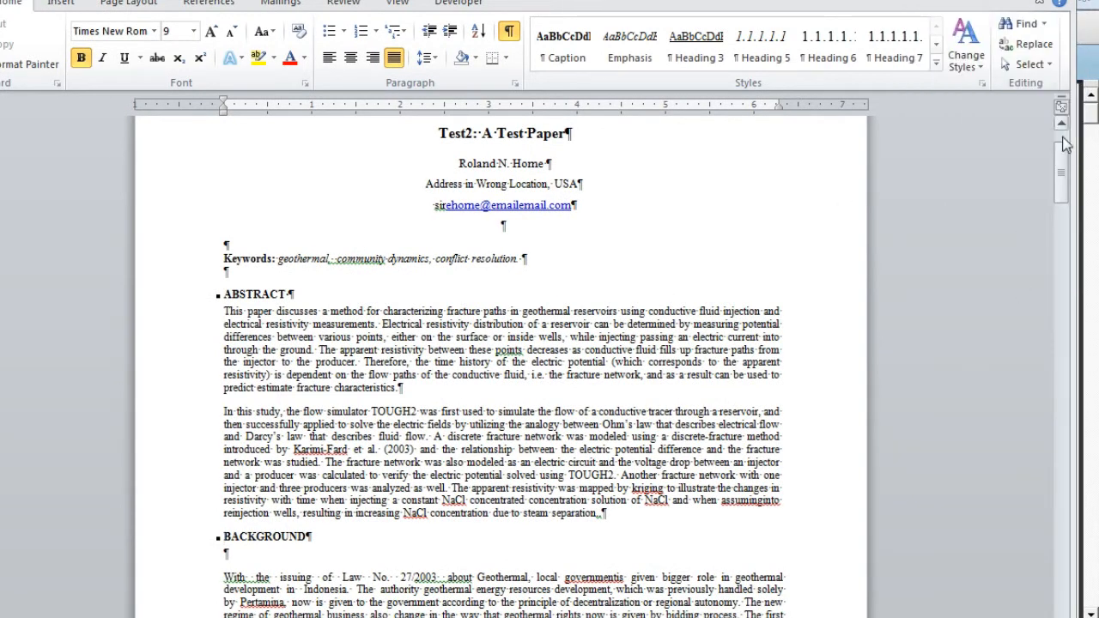
pyautogui.moveTo(1062, 154); pyautogui.dragTo(1065, 202)
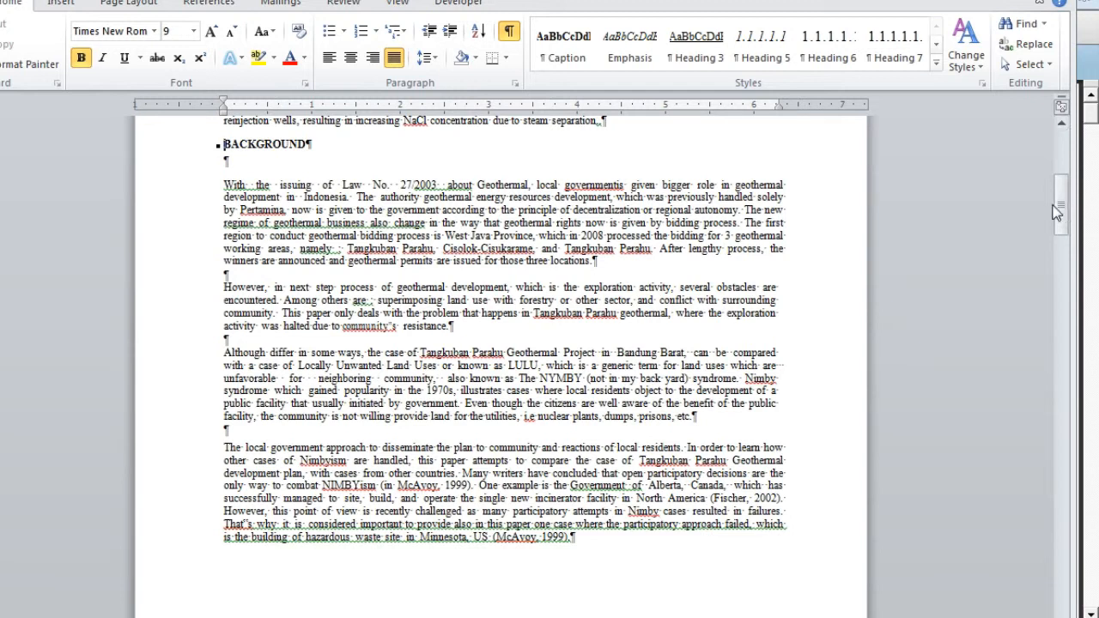
pyautogui.moveTo(1063, 215); pyautogui.dragTo(1072, 153)
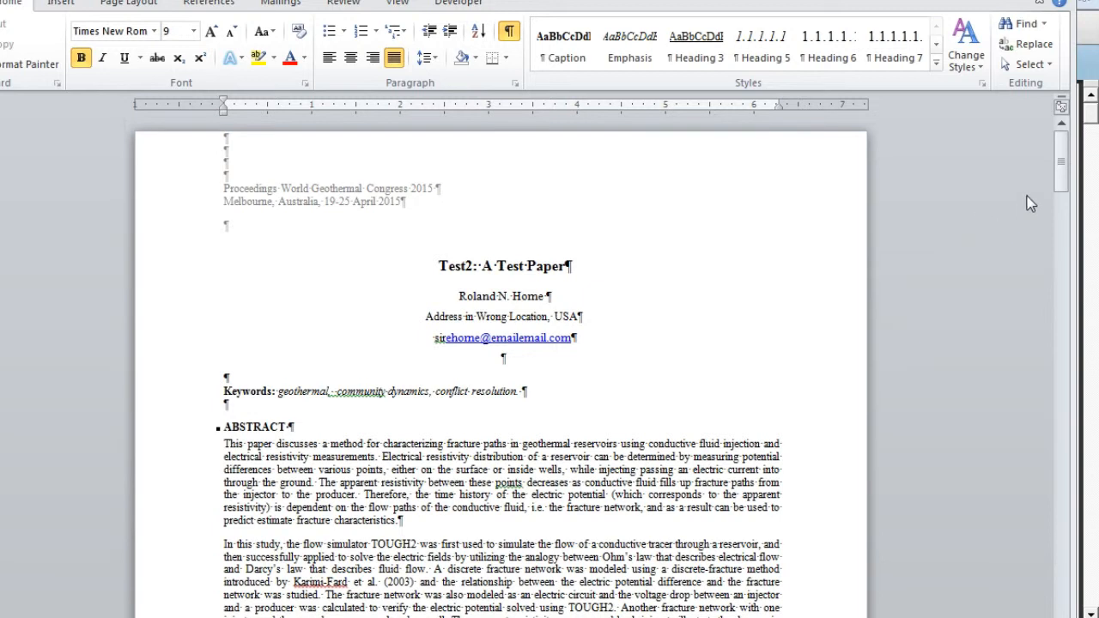
pyautogui.moveTo(1065, 178); pyautogui.dragTo(1065, 329)
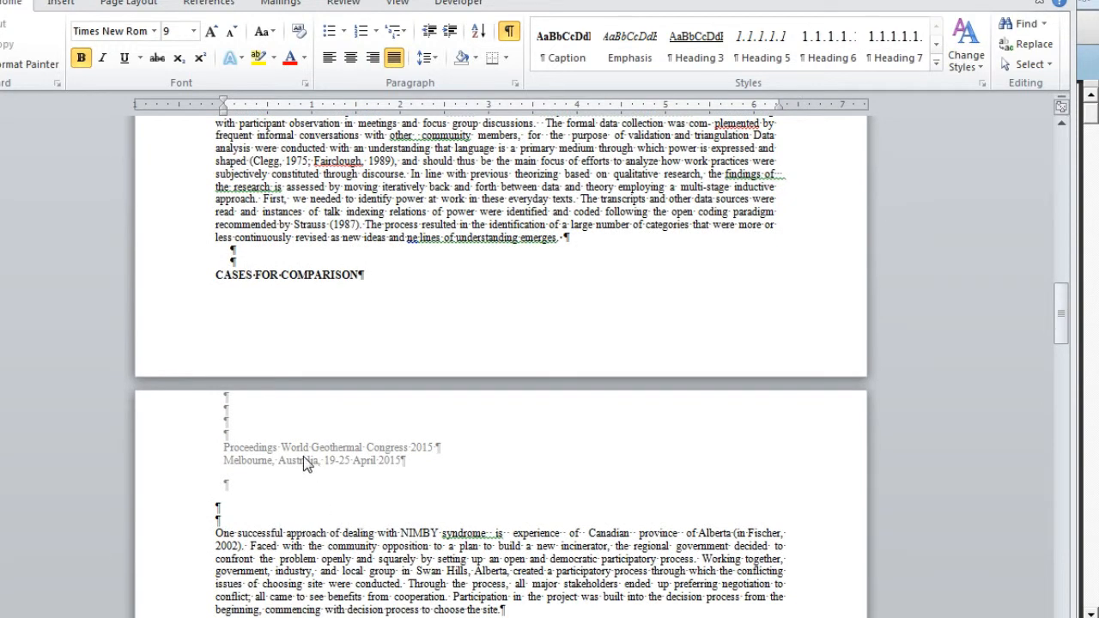
pyautogui.moveTo(1062, 333); pyautogui.dragTo(1062, 184)
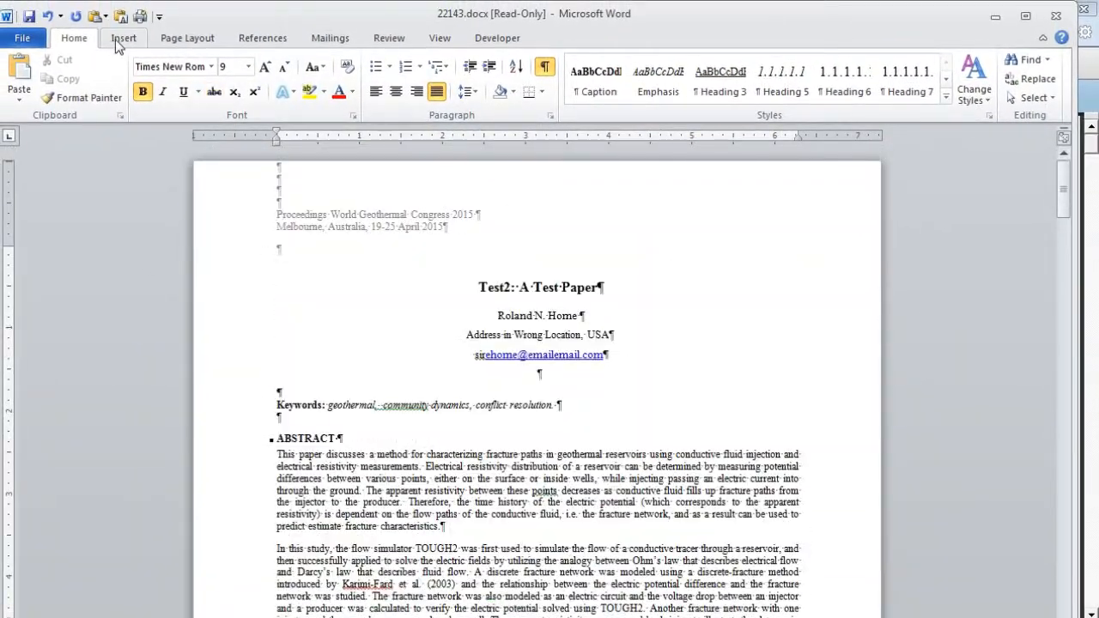
# Step: Open the header for editing and copy its "Proceedings World Geothermal Congress 2015" and "Melbourne, Australia, 19-25 April 2015" lines
pyautogui.click(115, 40)
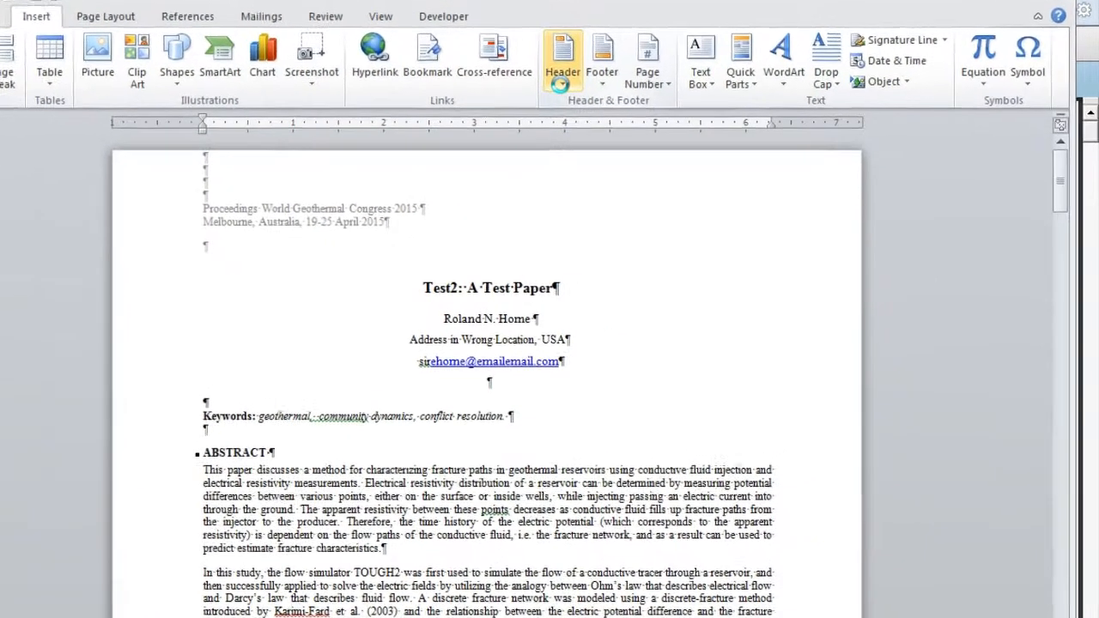
pyautogui.click(607, 93)
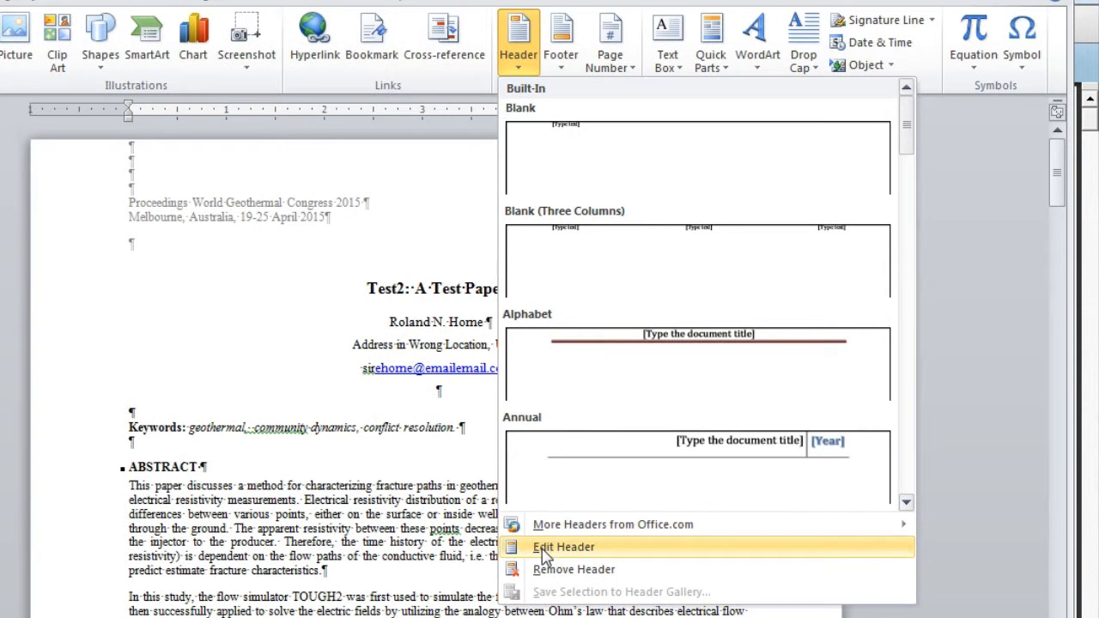
pyautogui.click(542, 547)
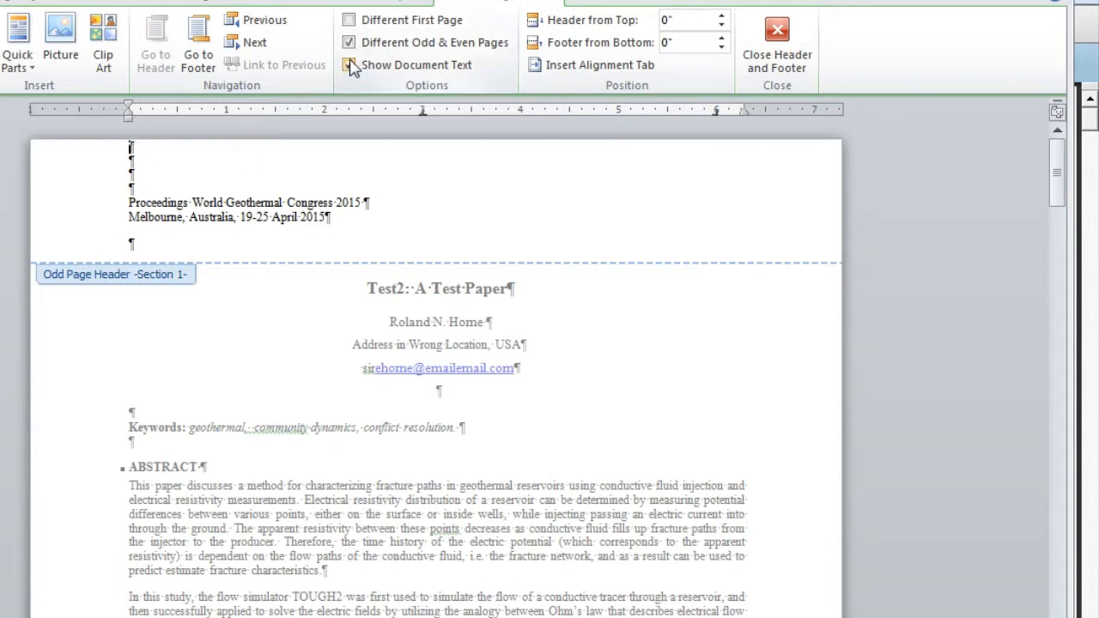
pyautogui.click(349, 20)
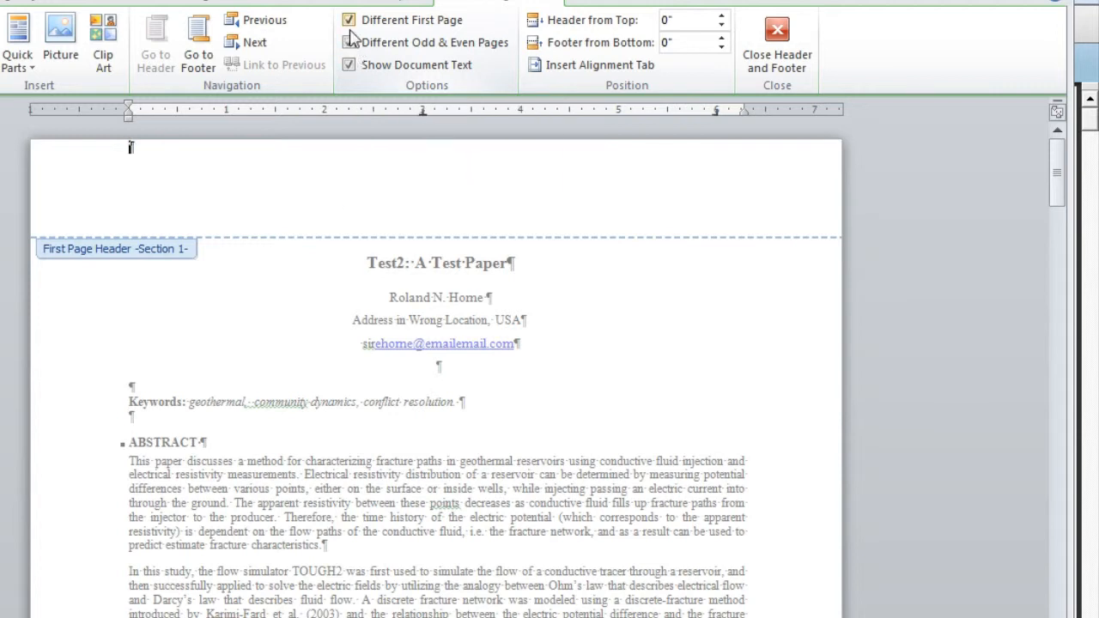
pyautogui.click(348, 20)
pyautogui.moveTo(128, 202); pyautogui.dragTo(328, 220)
pyautogui.hotkey('ctrl', 'c')
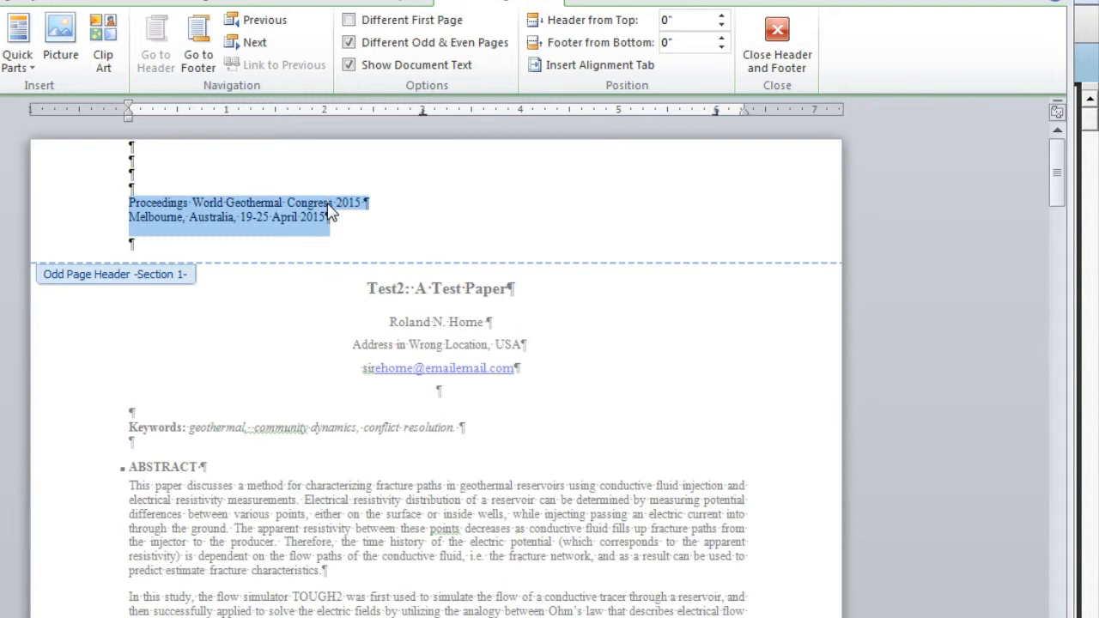
# Step: Enable a different first page and paste the copied conference lines into the first-page header with four empty lines above them
pyautogui.click(350, 21)
pyautogui.click(349, 41)
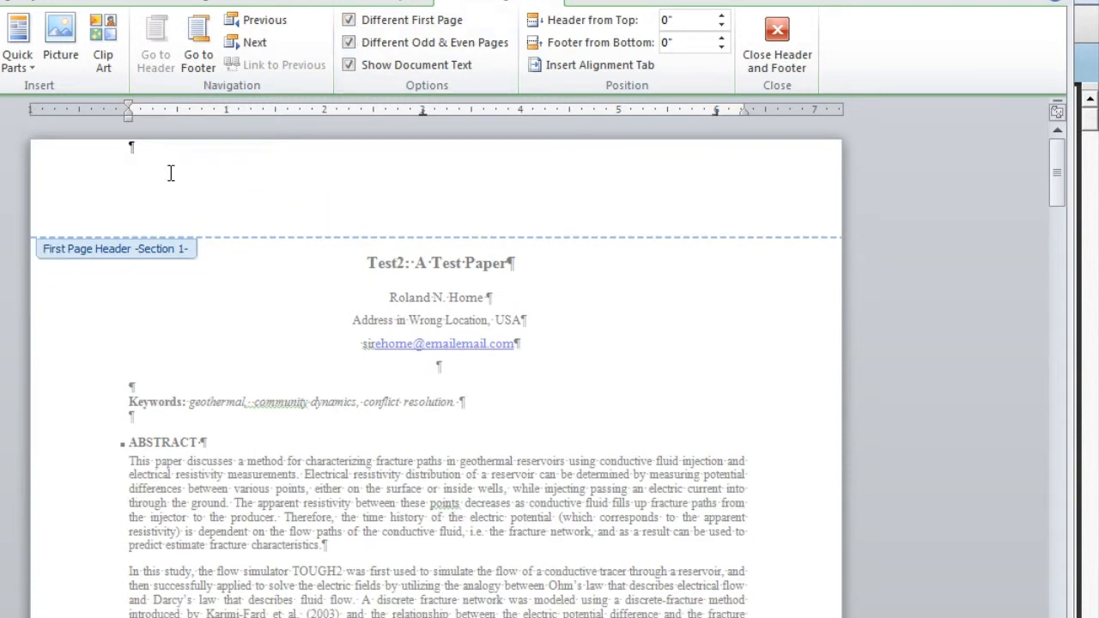
pyautogui.hotkey('ctrl', 'v')
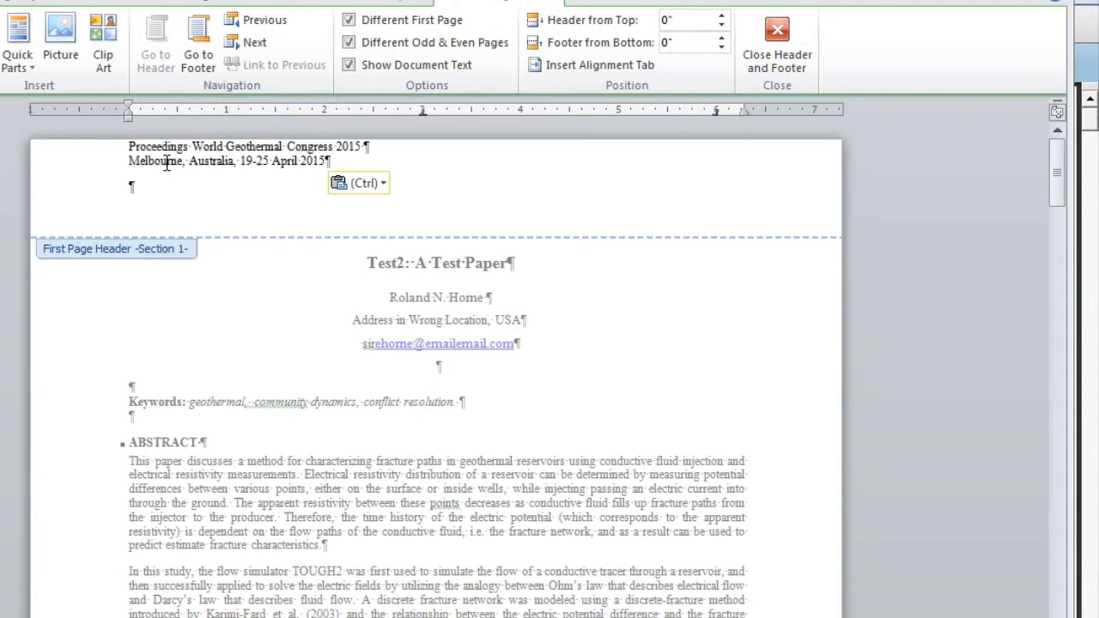
pyautogui.press('Return')
pyautogui.press('Return')
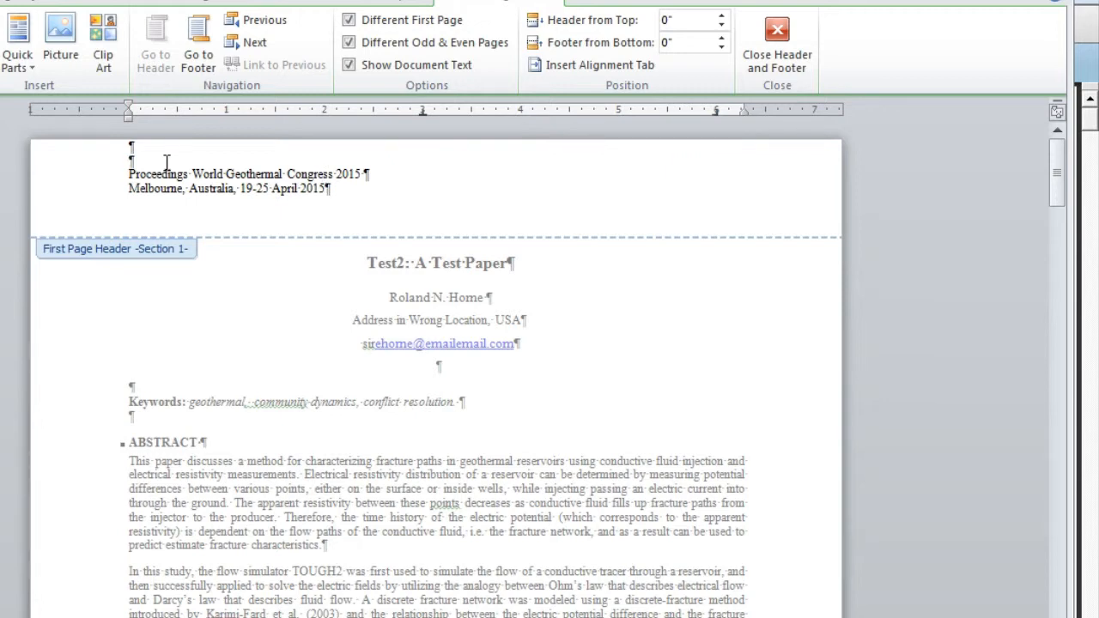
pyautogui.press('Return')
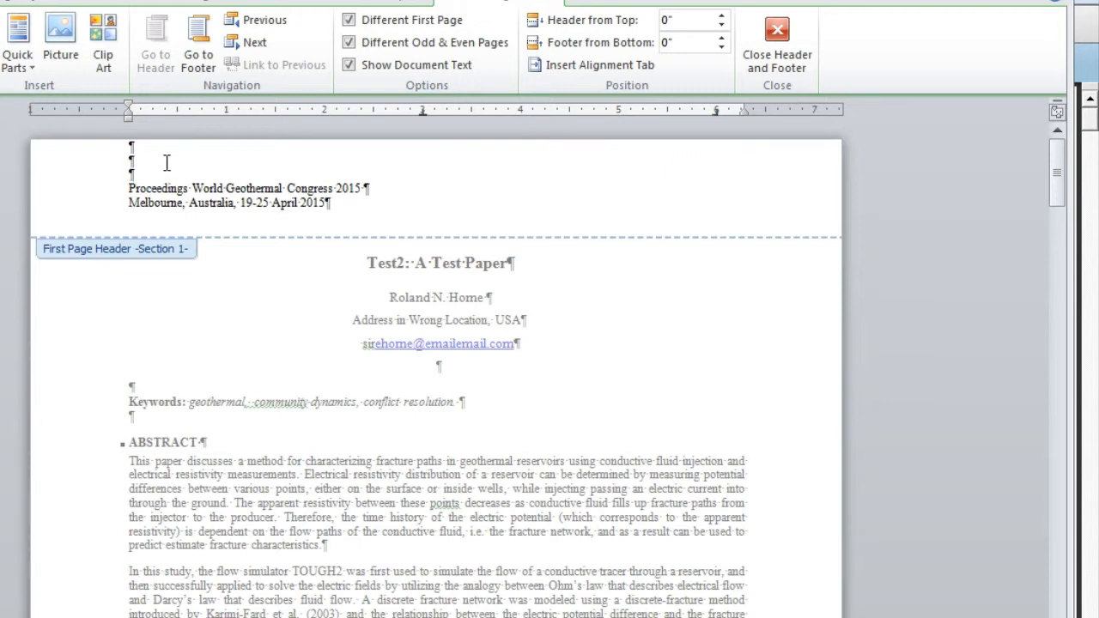
pyautogui.press('Return')
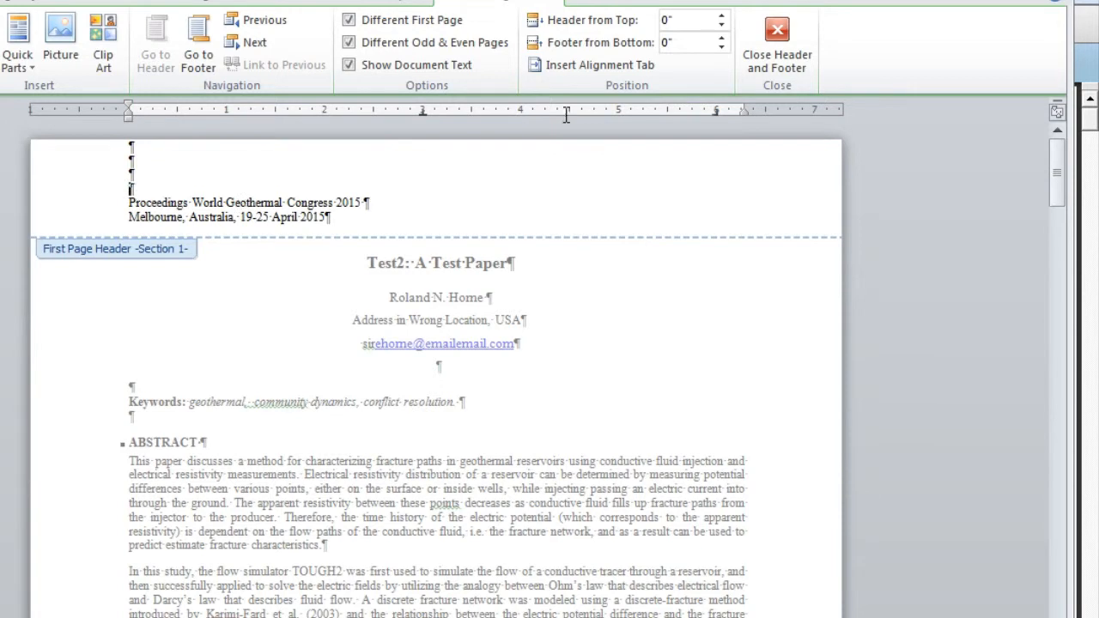
# Step: Enter the author's surname in the even-page header below two empty paragraphs
pyautogui.click(254, 44)
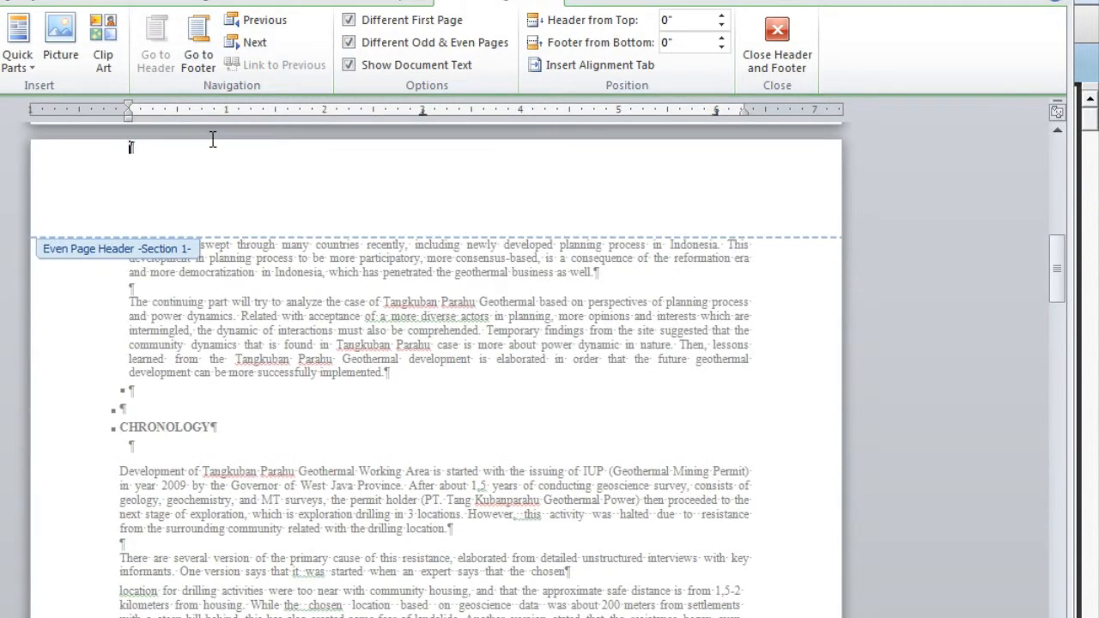
pyautogui.press('Return')
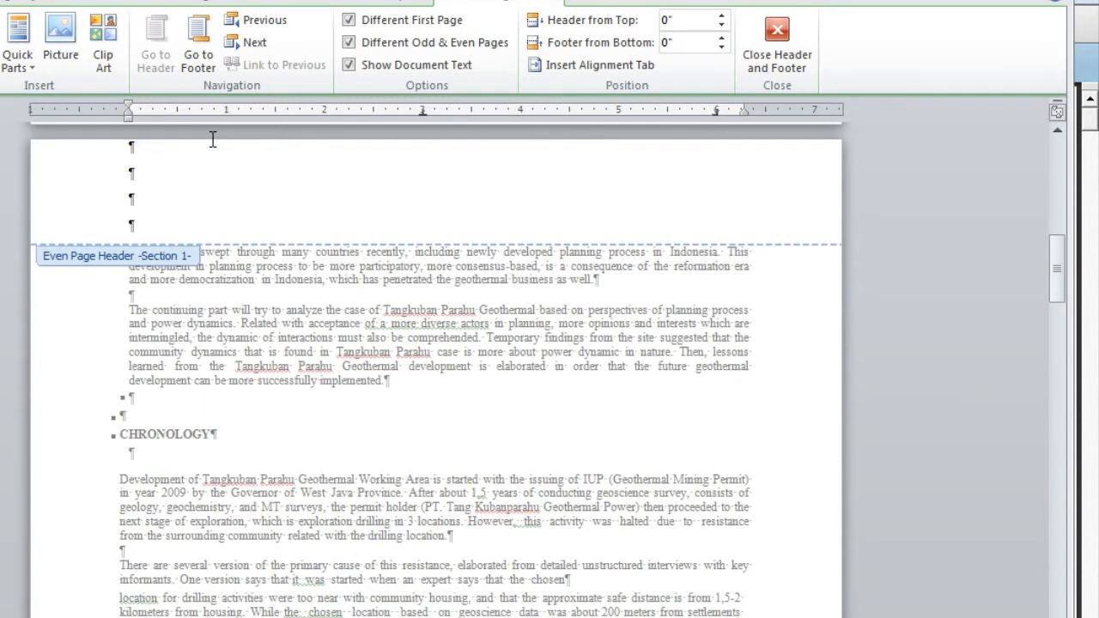
pyautogui.press('BackSpace')
pyautogui.write('Home')
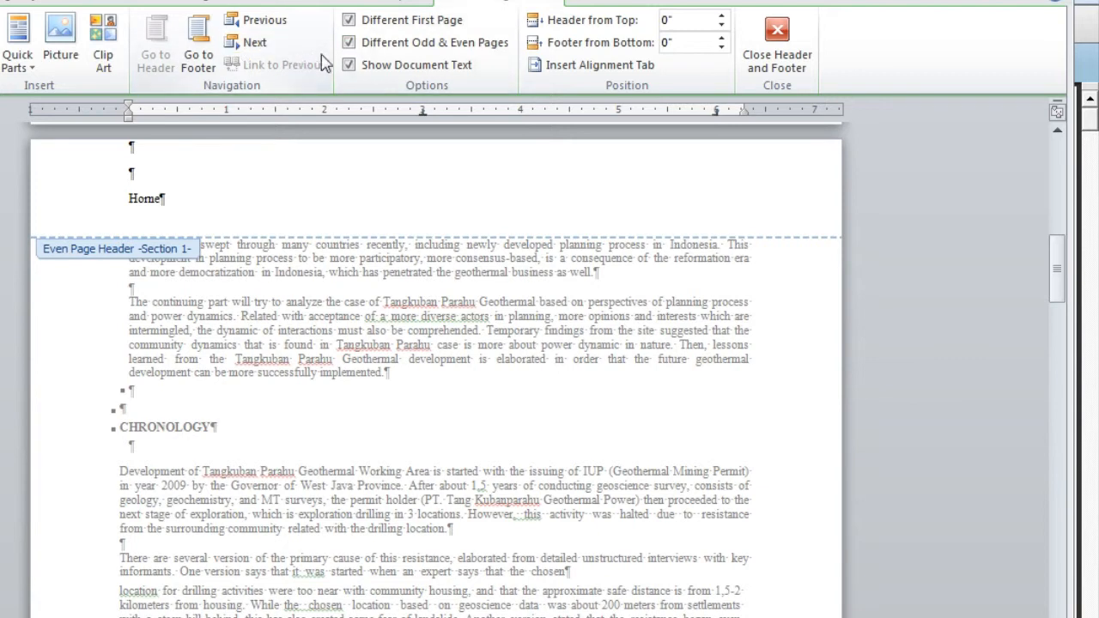
# Step: Replace the conference lines in the odd-page header with the author's surname, placed below two empty paragraphs with none after it
pyautogui.click(249, 42)
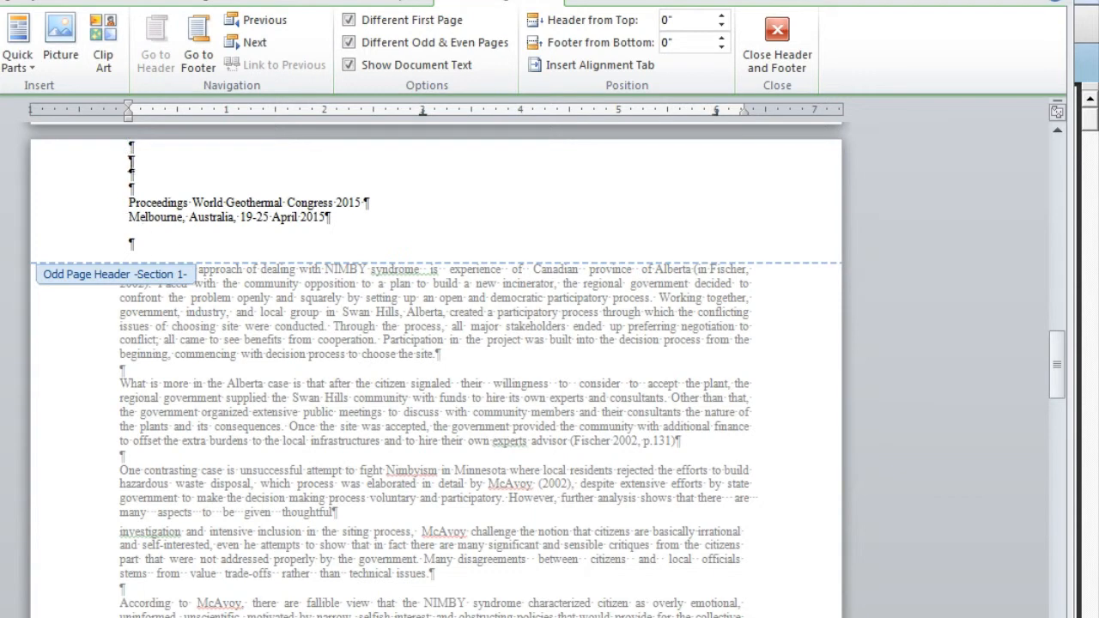
pyautogui.moveTo(130, 148); pyautogui.dragTo(384, 225)
pyautogui.write('Home')
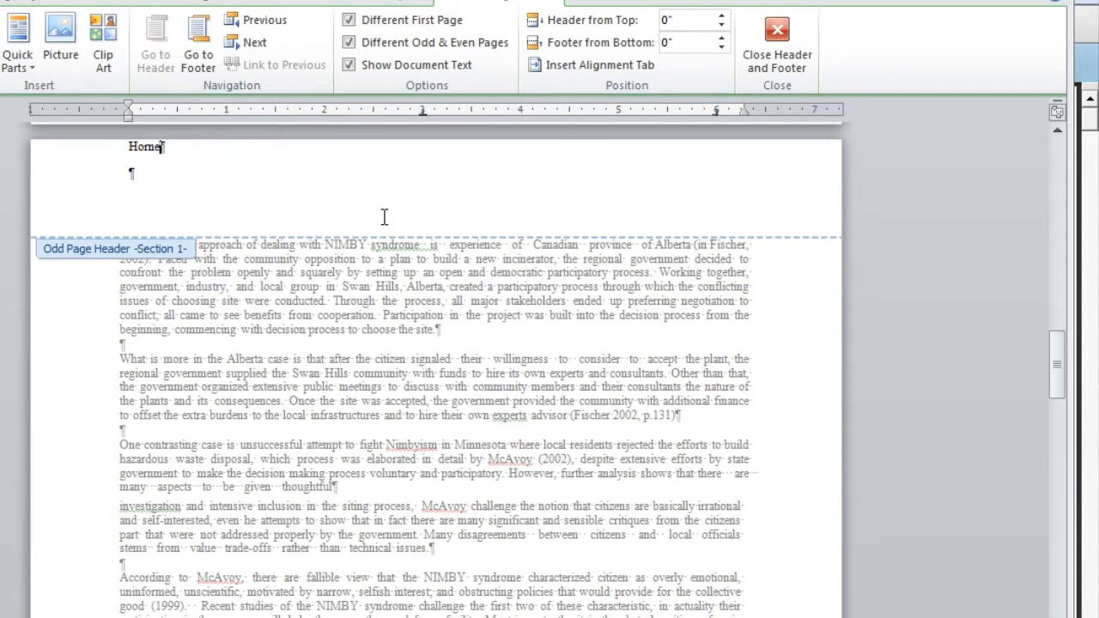
pyautogui.write('\\')
pyautogui.press('BackSpace')
pyautogui.press('Return')
pyautogui.press('Return')
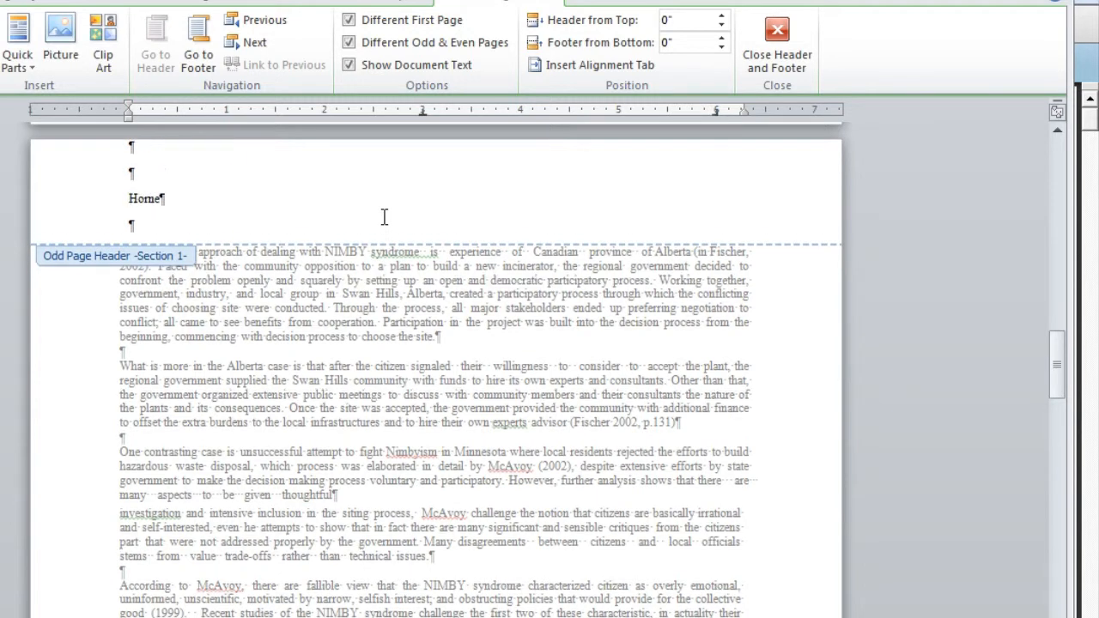
pyautogui.press('BackSpace')
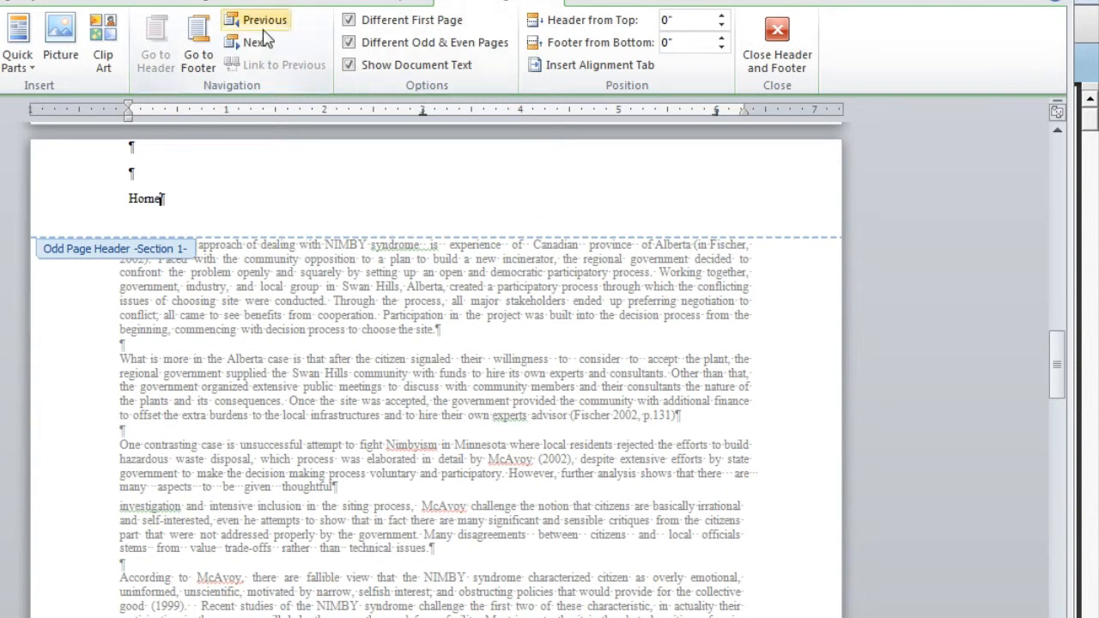
# Step: Right-align the author's surname in the odd-page header and return to the header design options
pyautogui.click(1, 2)
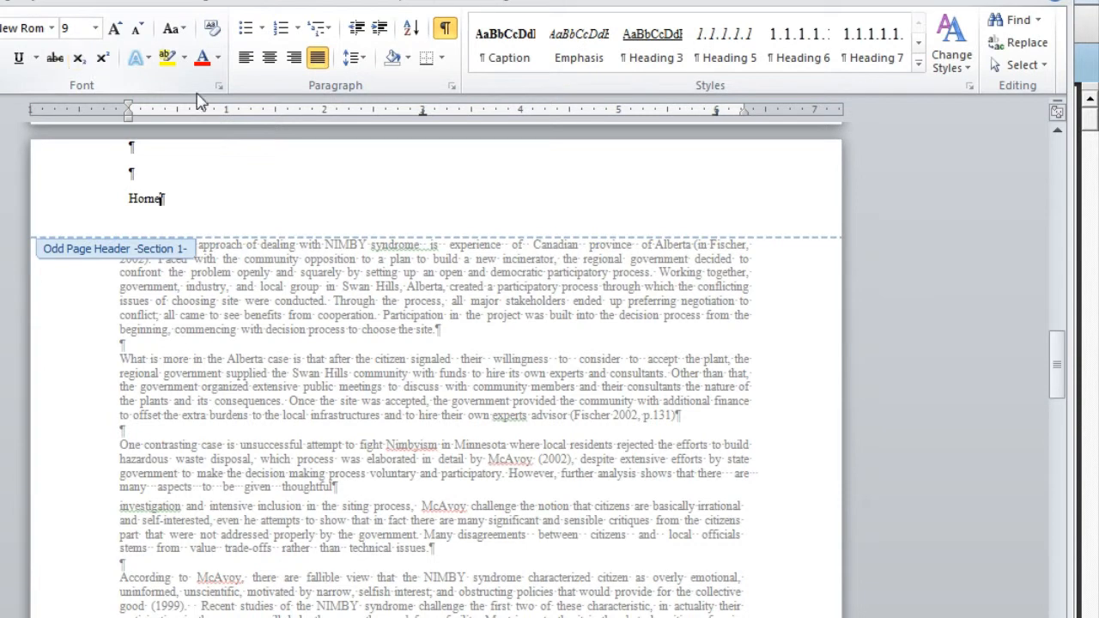
pyautogui.click(293, 58)
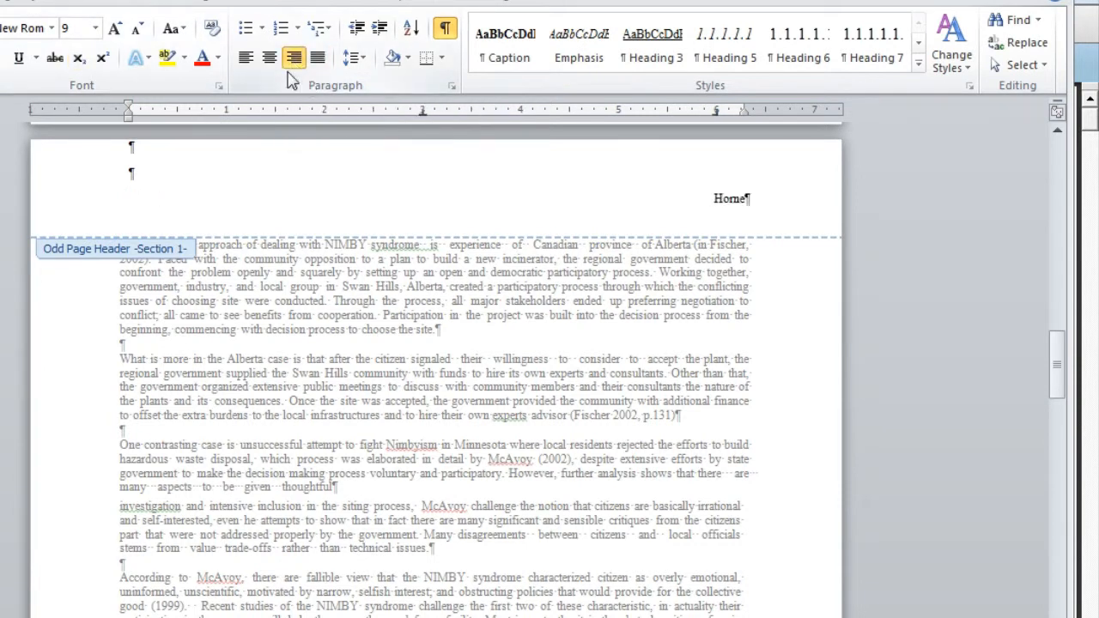
pyautogui.scroll(-1, 294, 77)
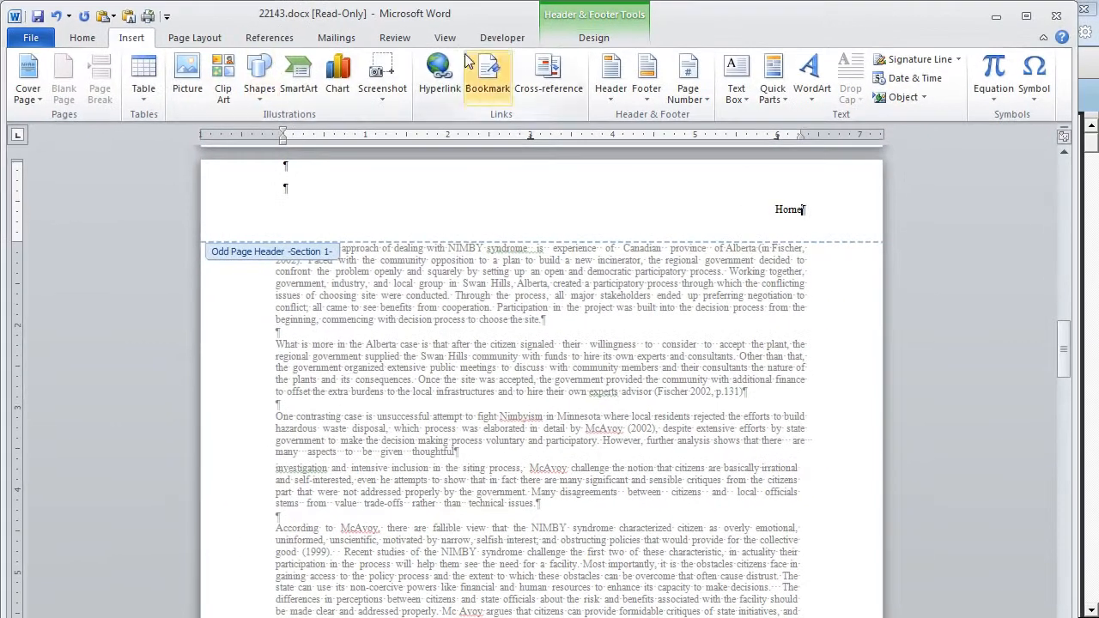
pyautogui.click(565, 26)
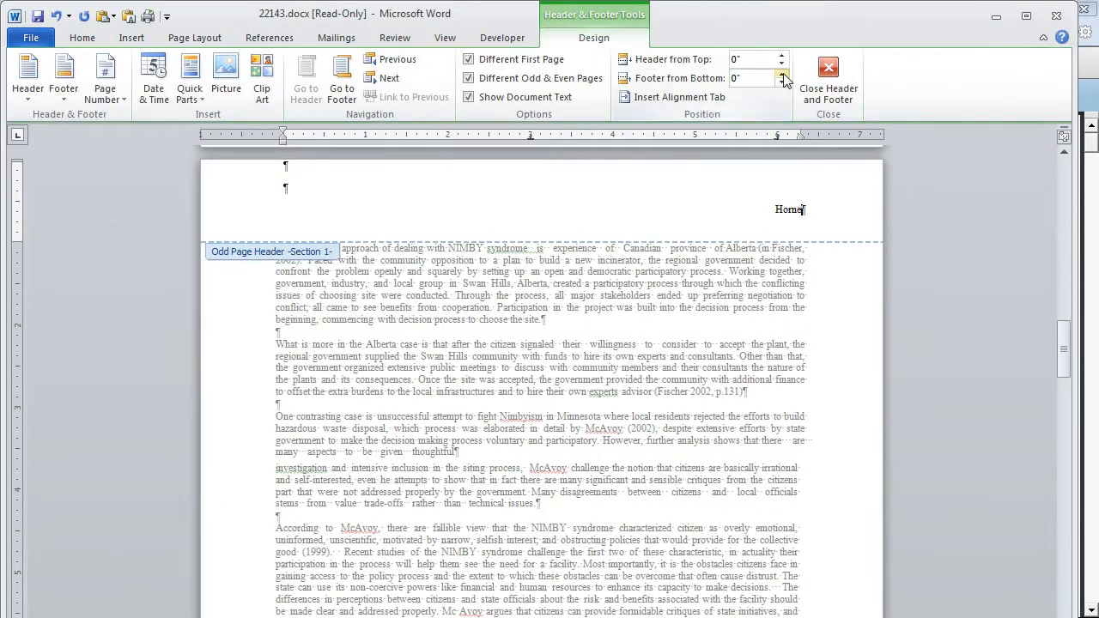
# Step: Leave header editing and check the paper's pages back up to the abstract and keywords
pyautogui.click(828, 81)
pyautogui.scroll(-10, 710, 156)
pyautogui.scroll(6, 711, 155)
pyautogui.scroll(6, 710, 155)
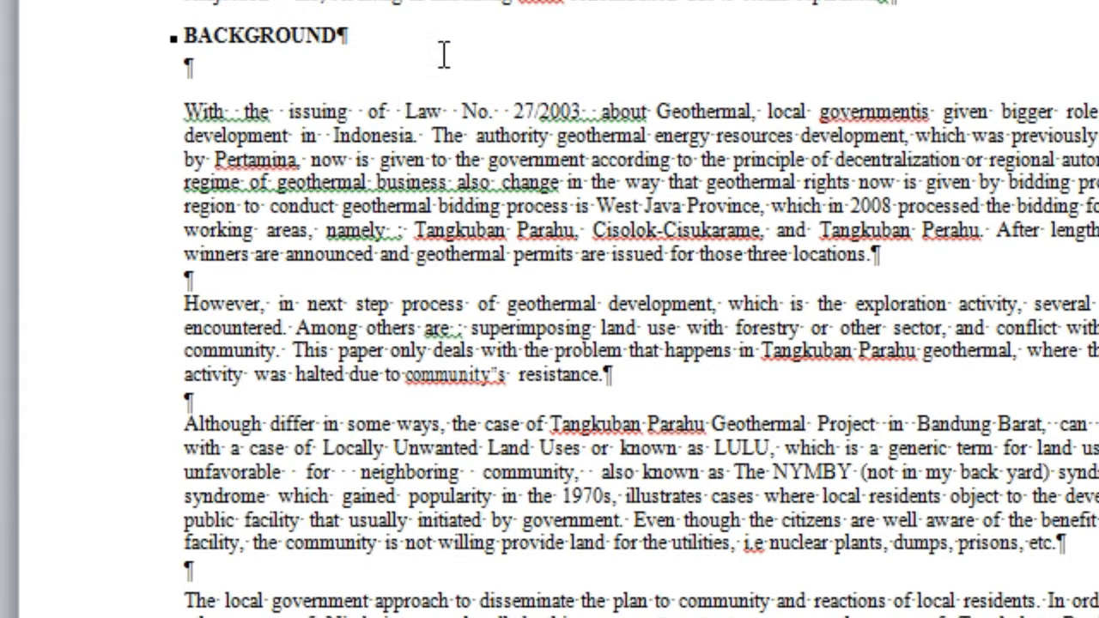
pyautogui.scroll(8, 443, 55)
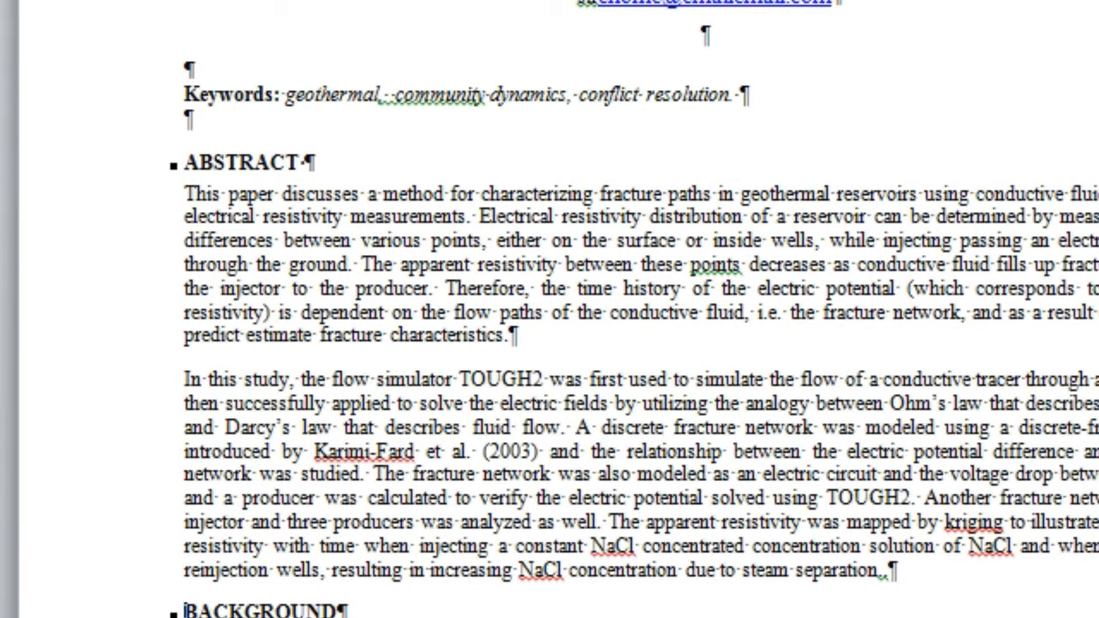
# Step: Replace all double spaces with single spaces throughout the document, repeating the replacement until none remain
pyautogui.hotkey('ctrl', 'h')
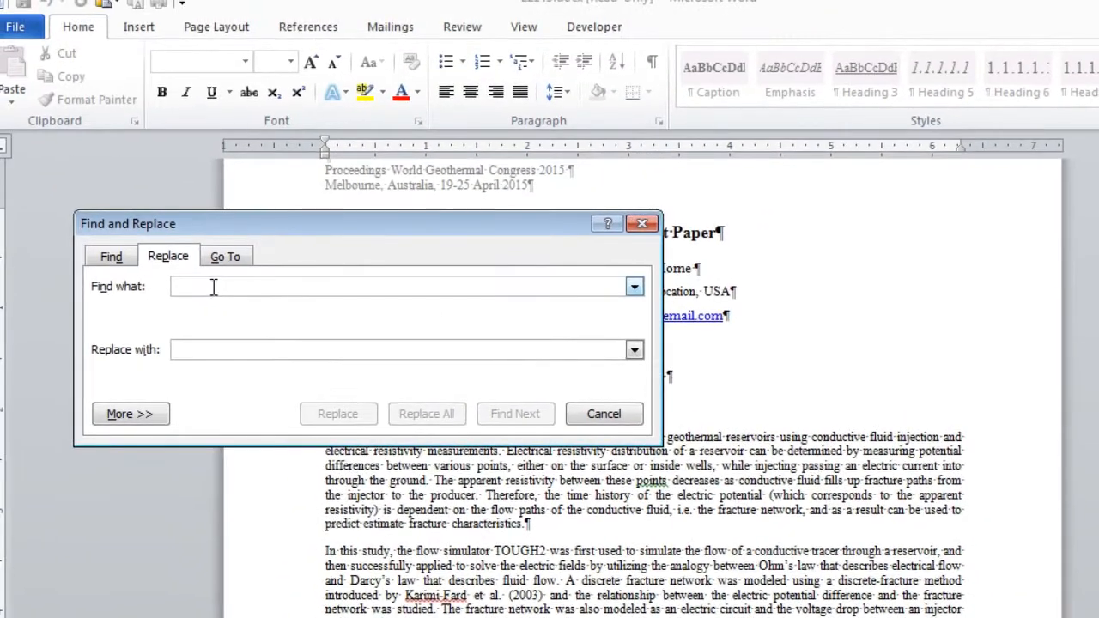
pyautogui.click(186, 352)
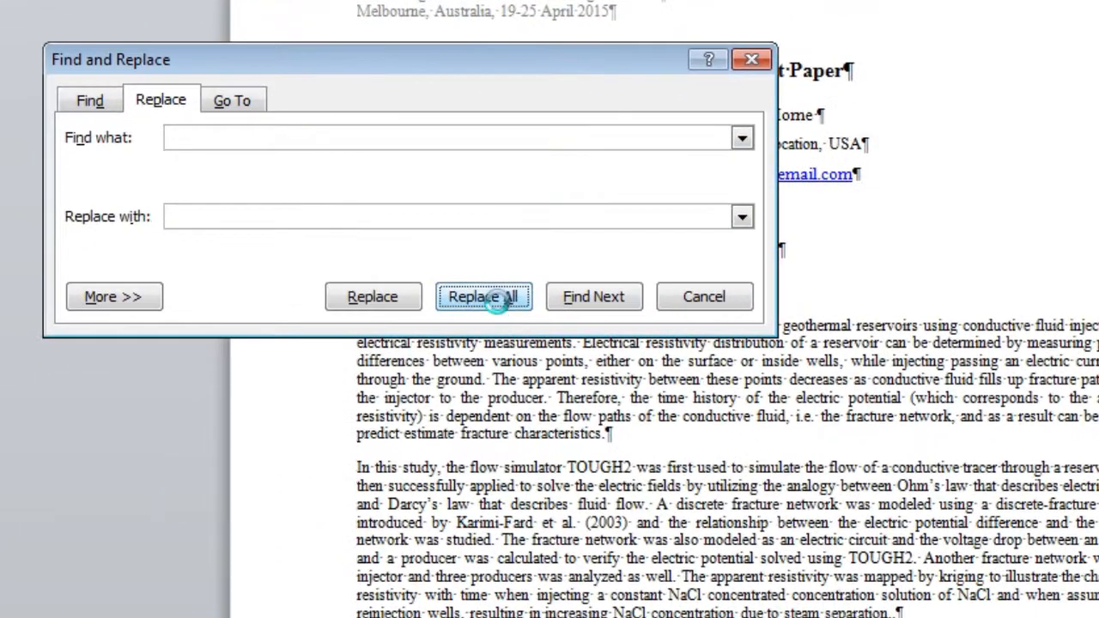
pyautogui.click(444, 379)
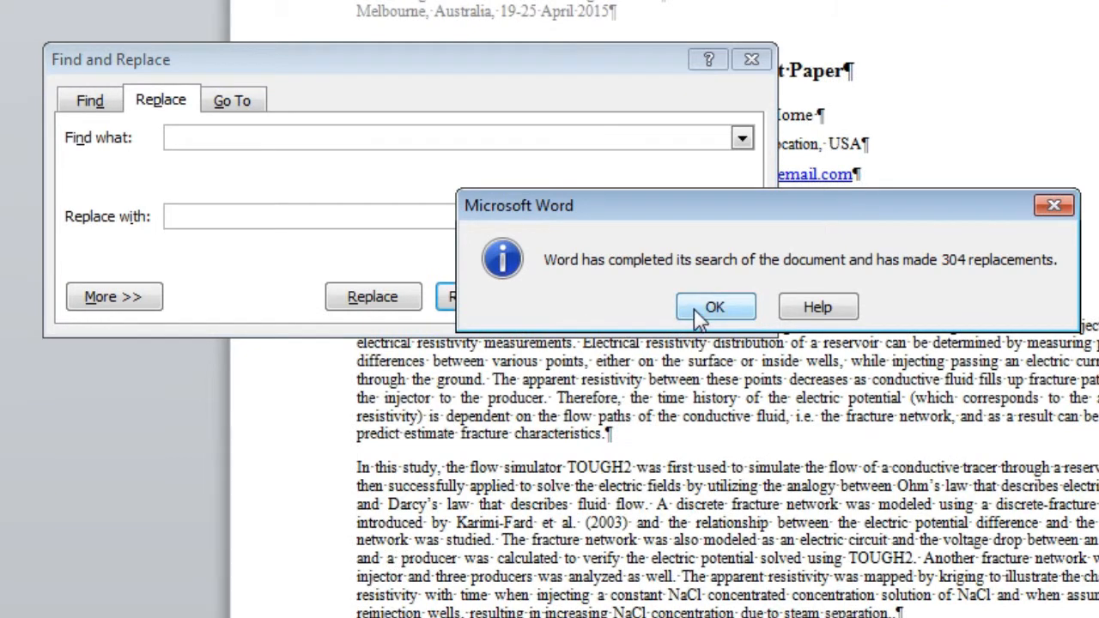
pyautogui.click(700, 309)
pyautogui.click(486, 296)
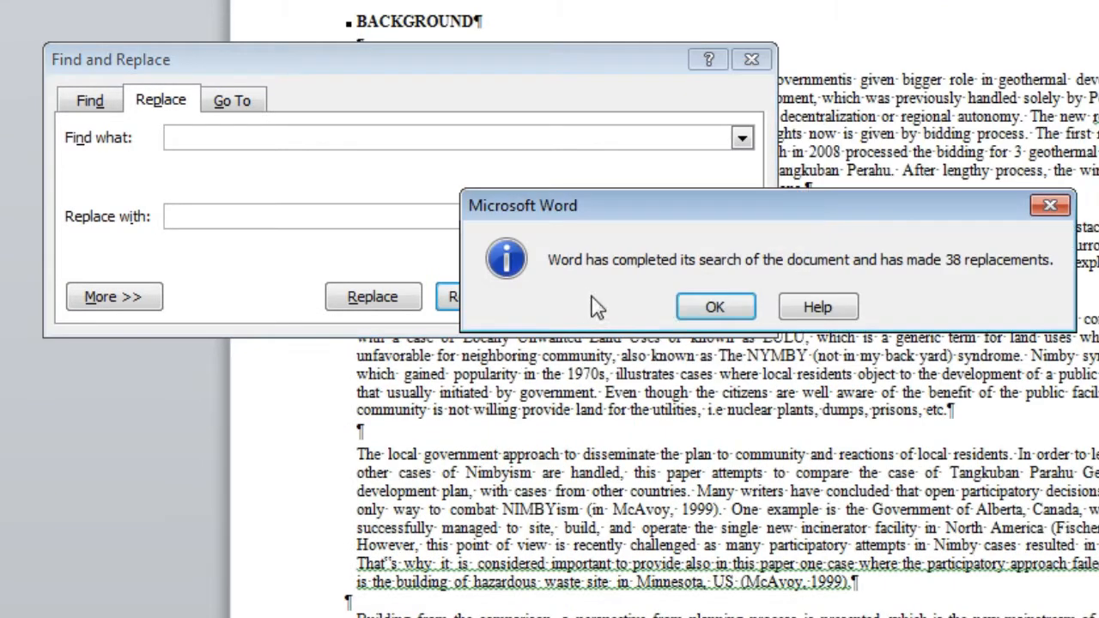
pyautogui.click(691, 316)
pyautogui.click(486, 298)
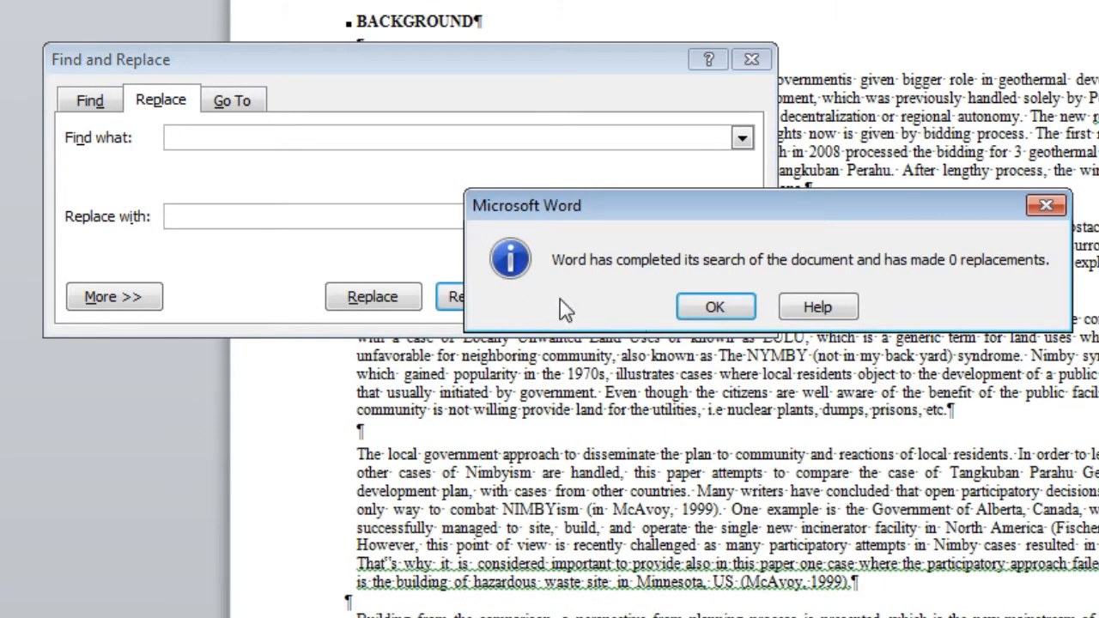
pyautogui.click(716, 307)
pyautogui.click(669, 297)
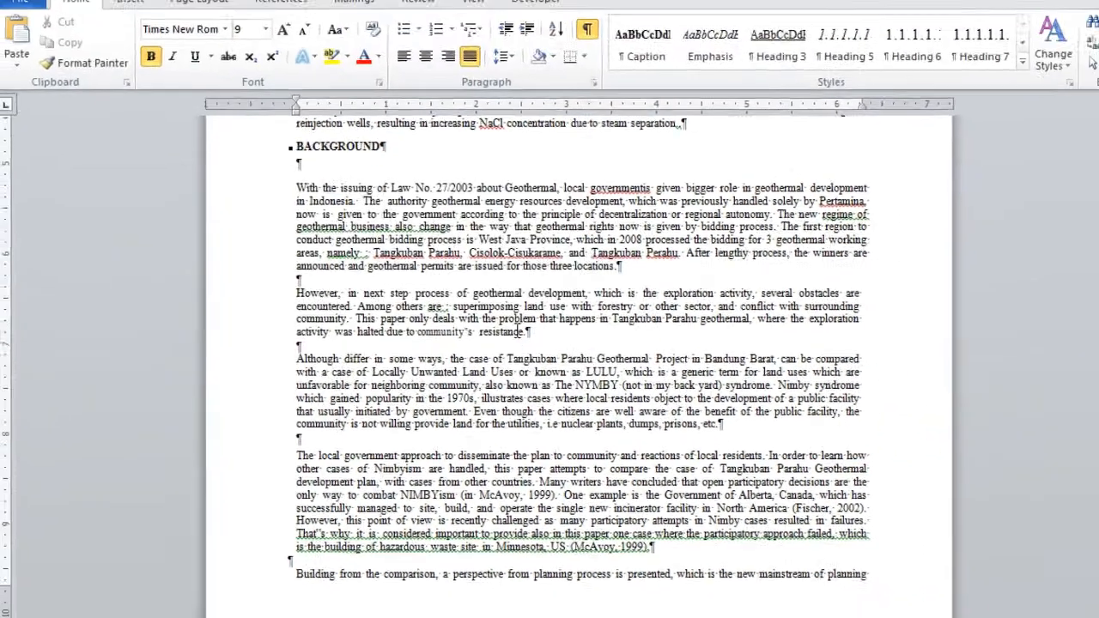
# Step: Save the corrected paper as 22143.docx on Local Disk (I:), declining to sign in to the server
pyautogui.scroll(-3, 566, 280)
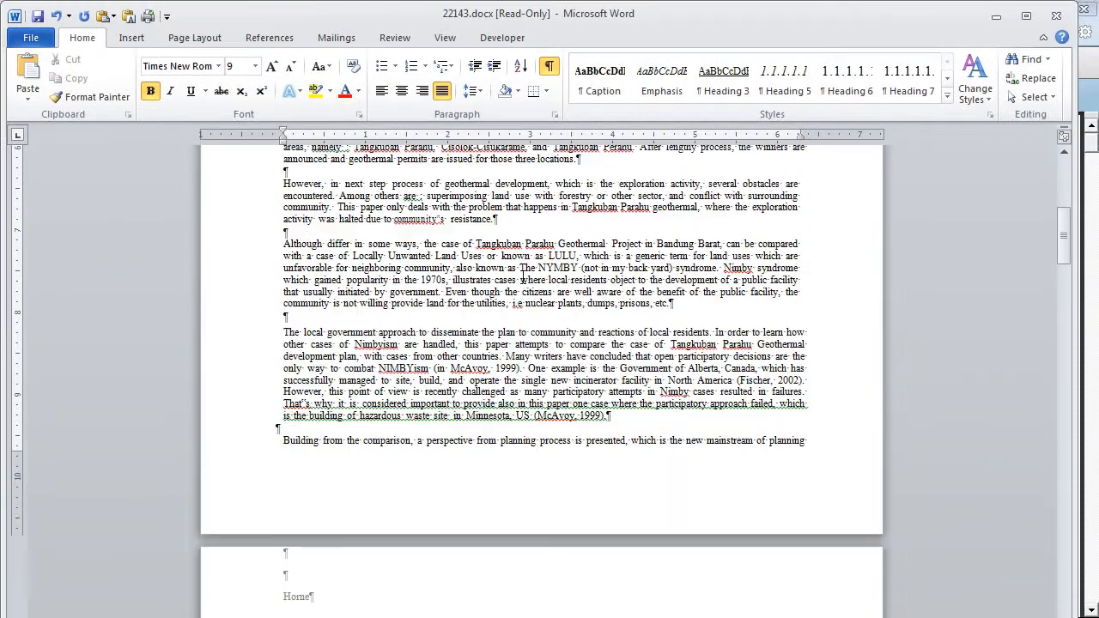
pyautogui.scroll(5, 521, 279)
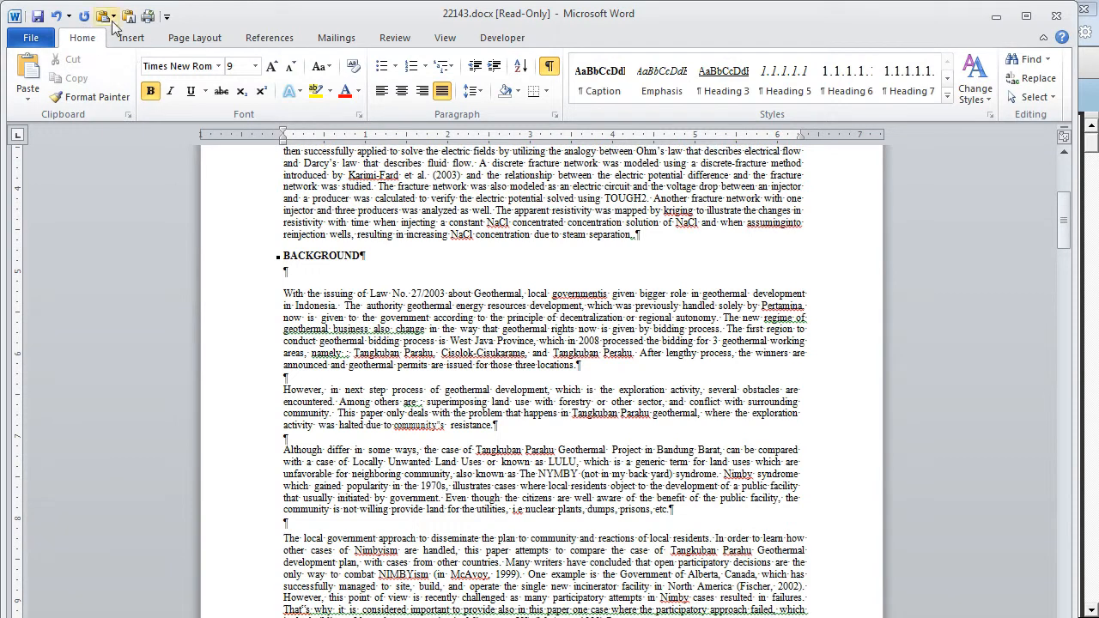
pyautogui.click(30, 42)
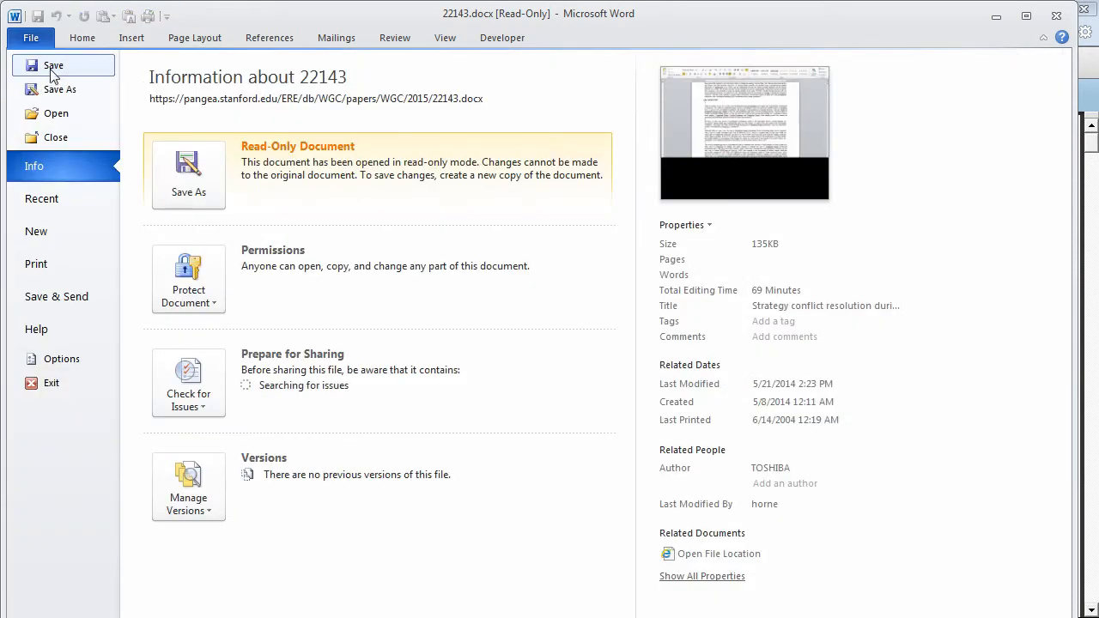
pyautogui.press('Escape')
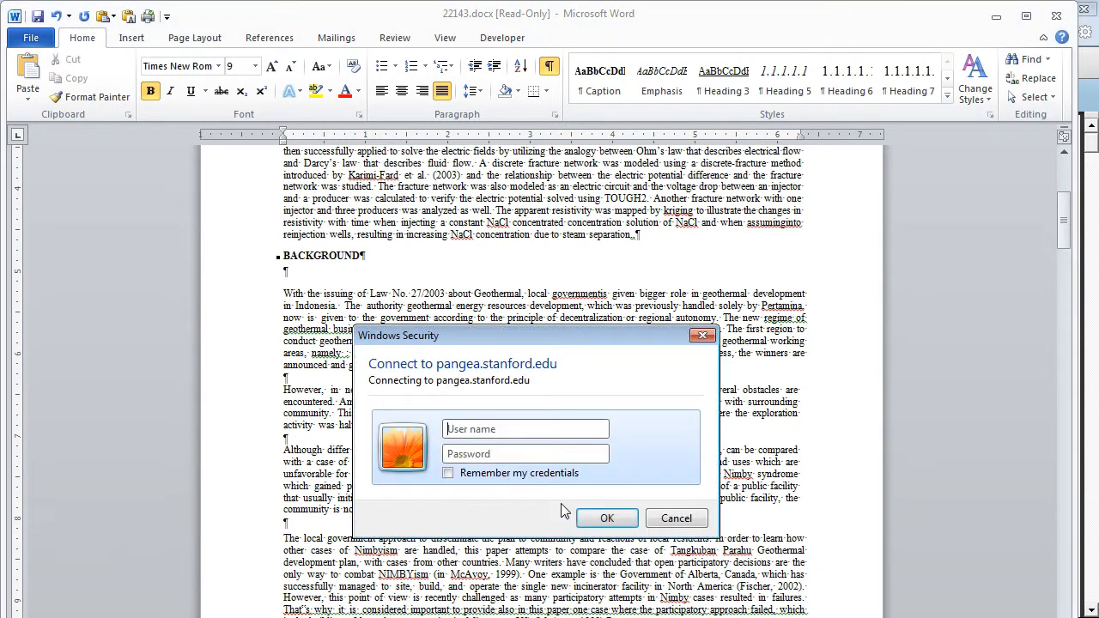
pyautogui.click(674, 519)
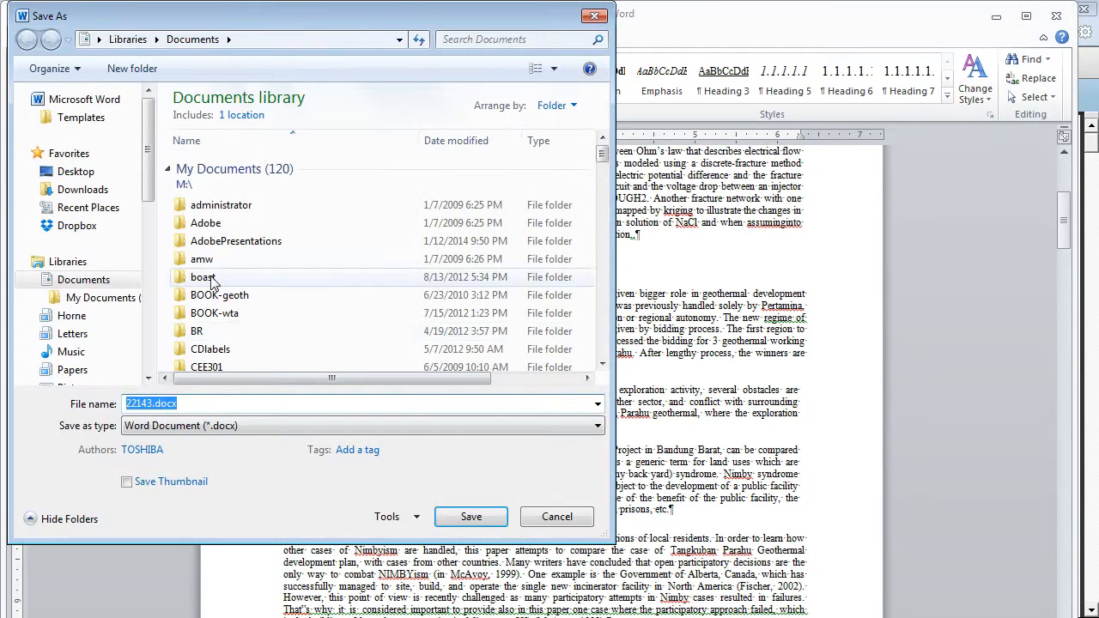
pyautogui.click(147, 344)
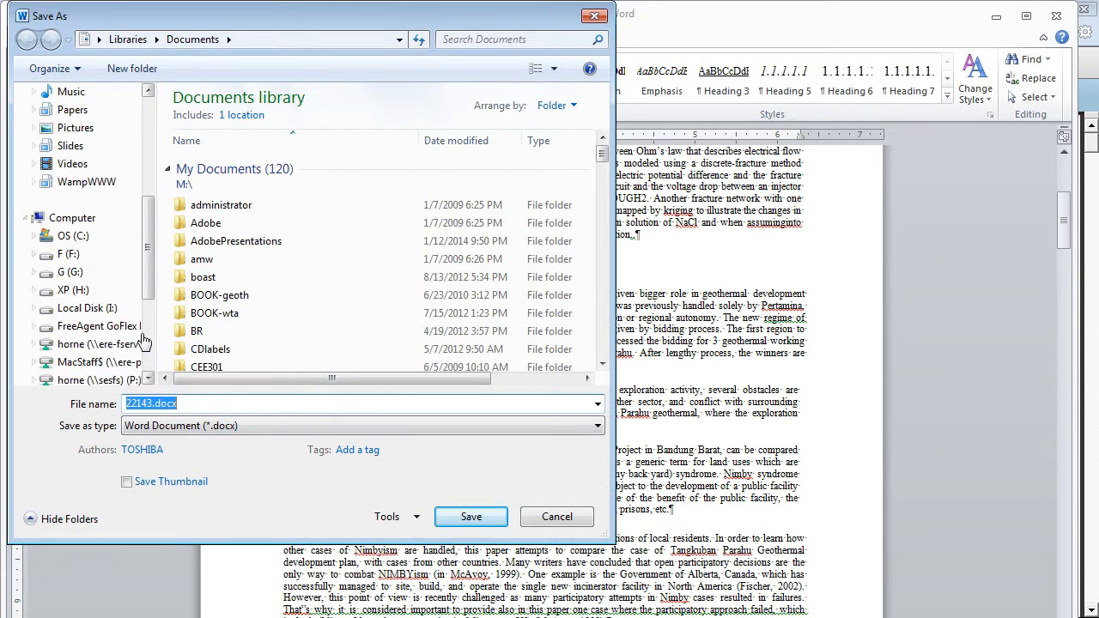
pyautogui.click(107, 311)
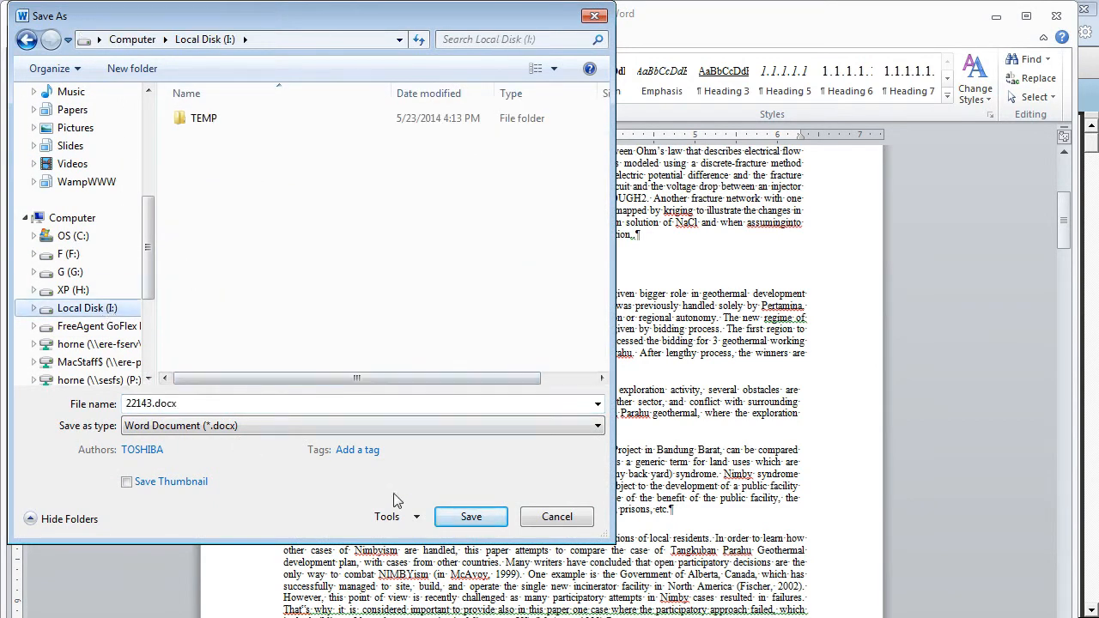
pyautogui.click(468, 518)
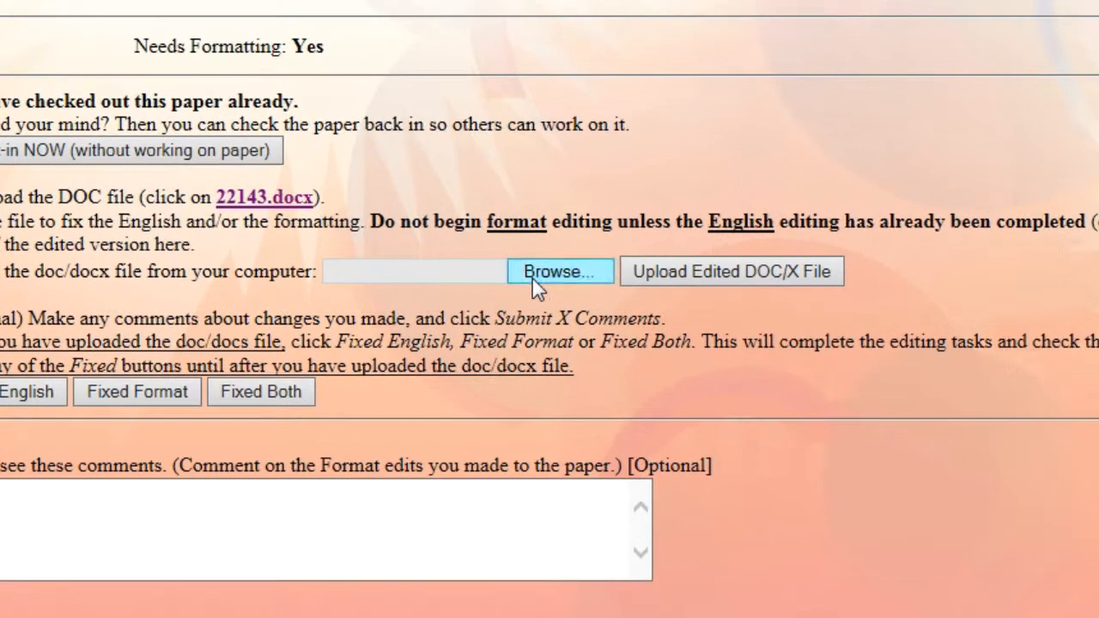
# Step: In the browser, upload the edited 22143.docx from Local Disk (I:) and continue back to the paper's editing page
pyautogui.click(532, 277)
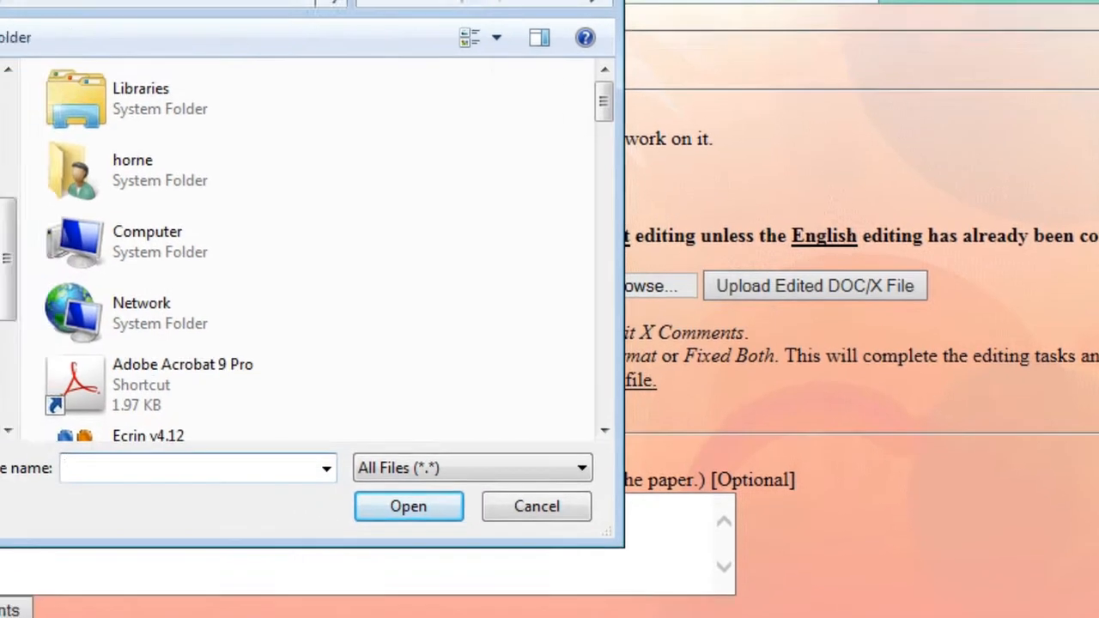
pyautogui.click(54, 362)
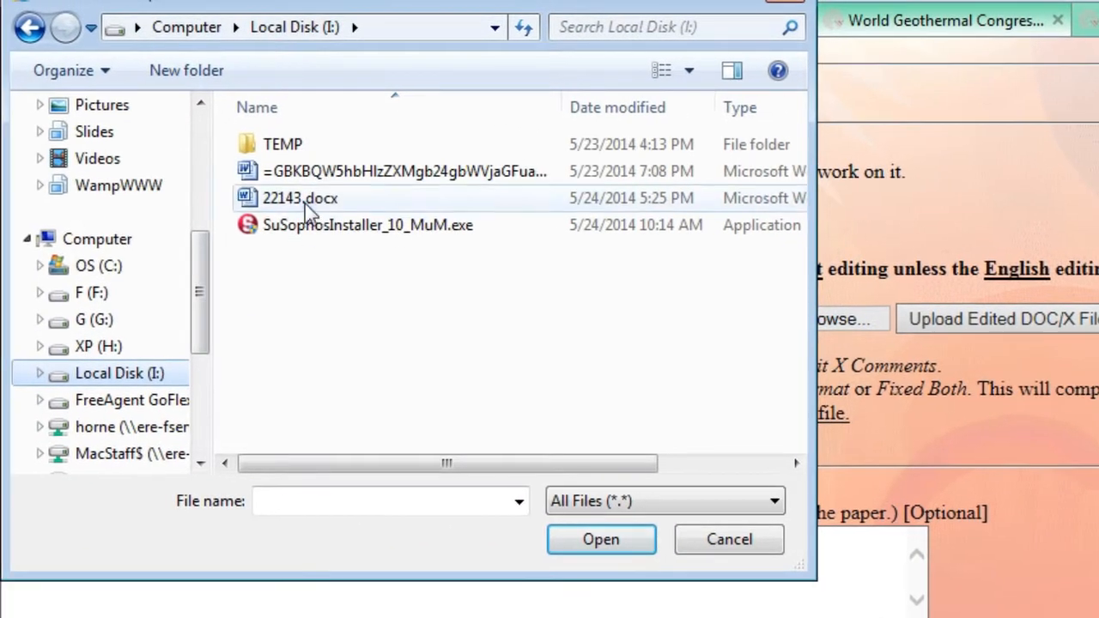
pyautogui.click(306, 202)
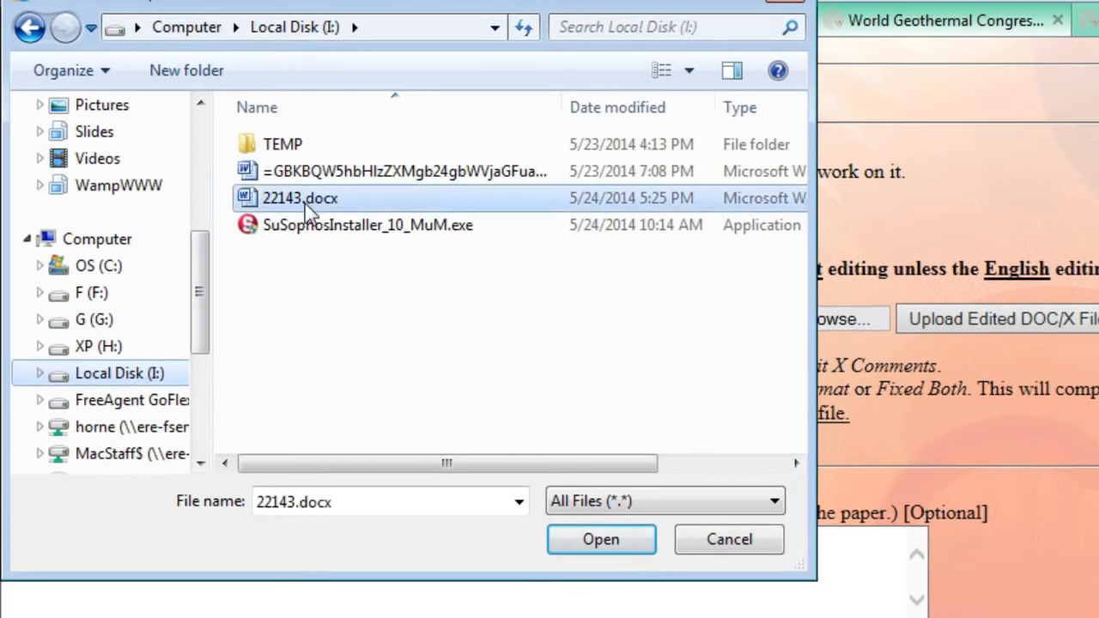
pyautogui.click(599, 548)
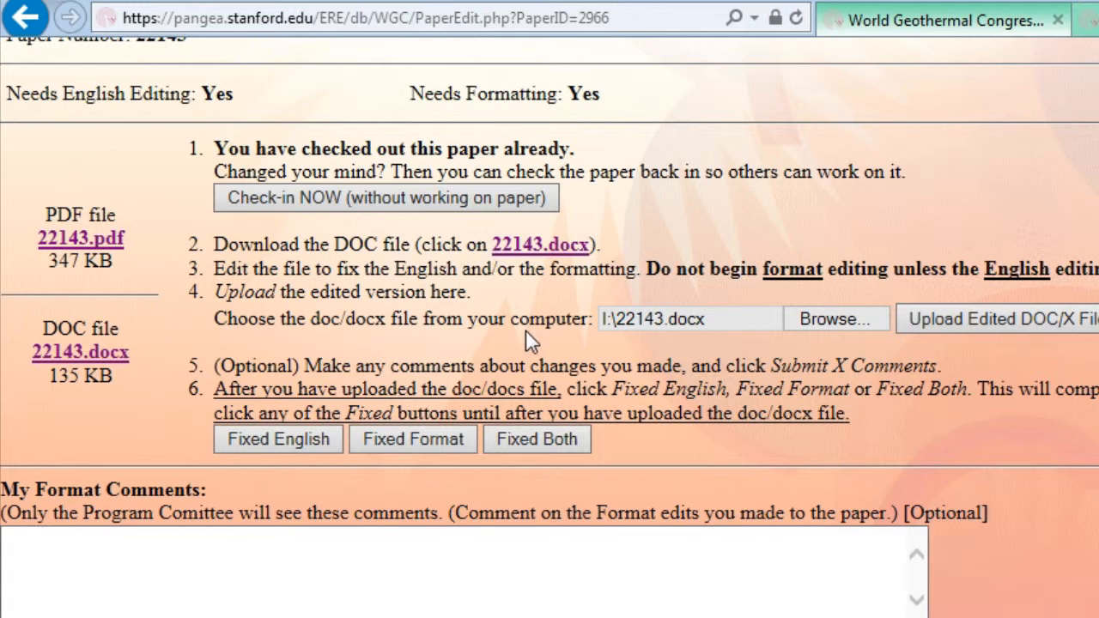
pyautogui.click(993, 317)
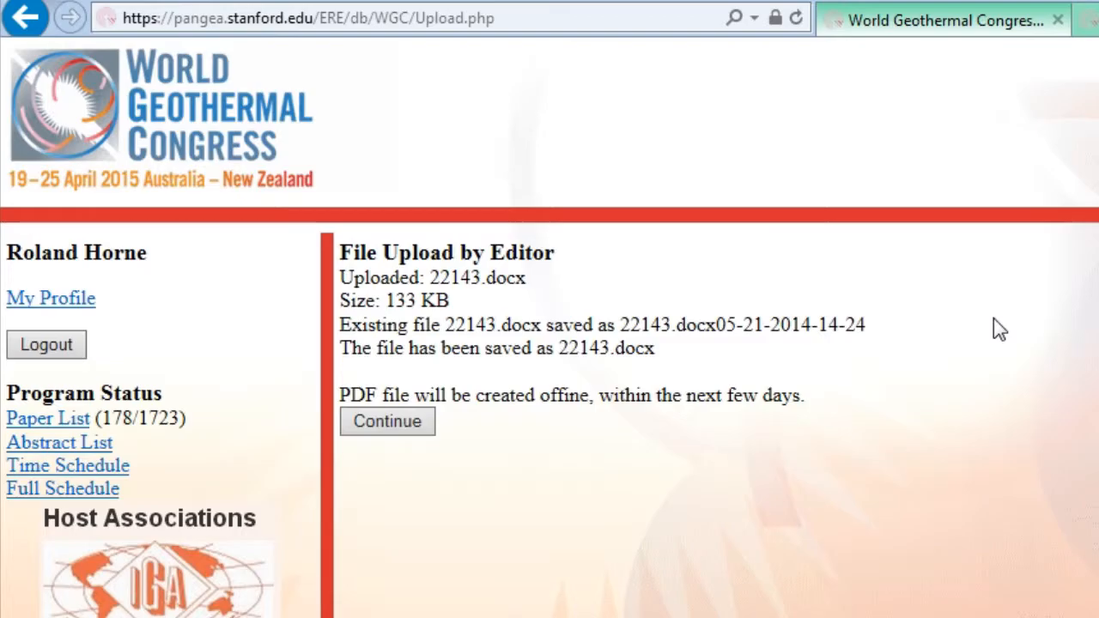
pyautogui.click(411, 423)
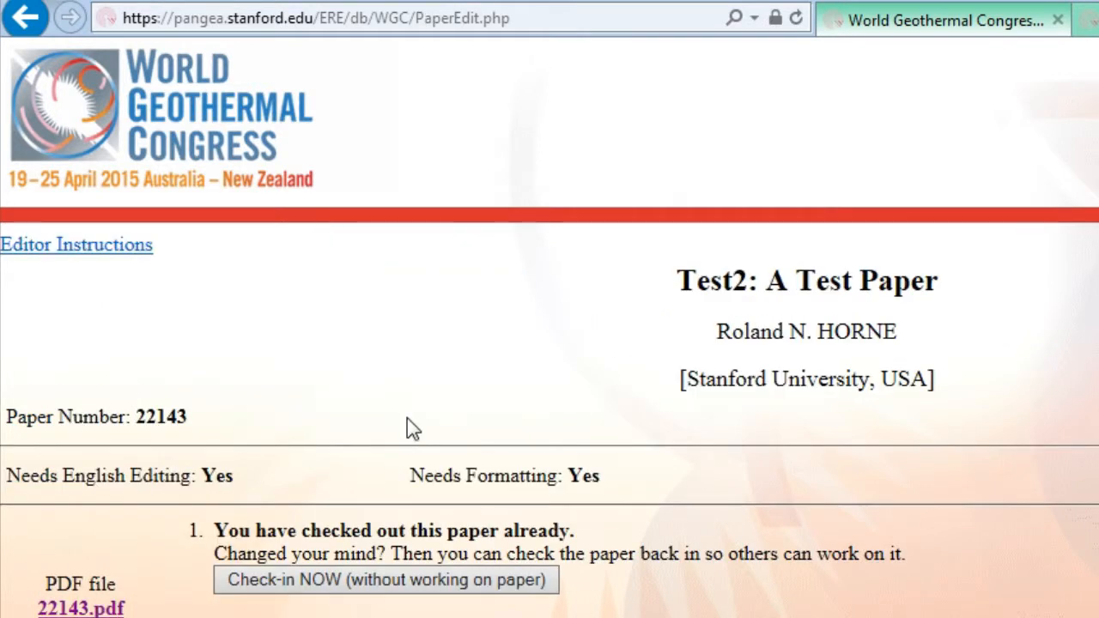
# Step: Submit the format comment "Corrected format, template was used." for the paper
pyautogui.scroll(-5, 679, 524)
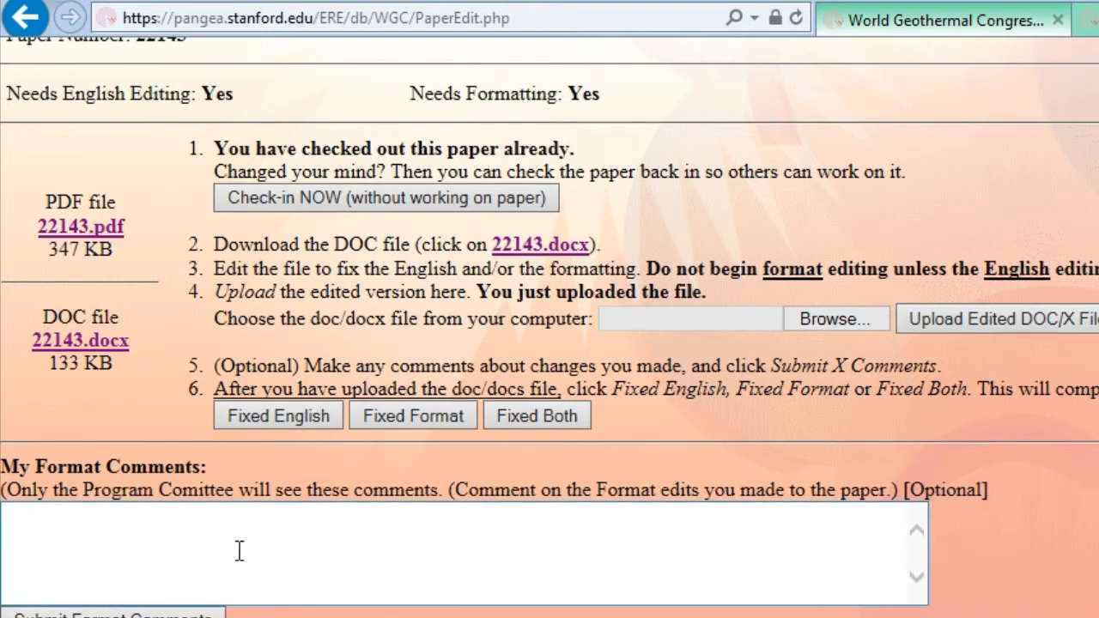
pyautogui.click(232, 518)
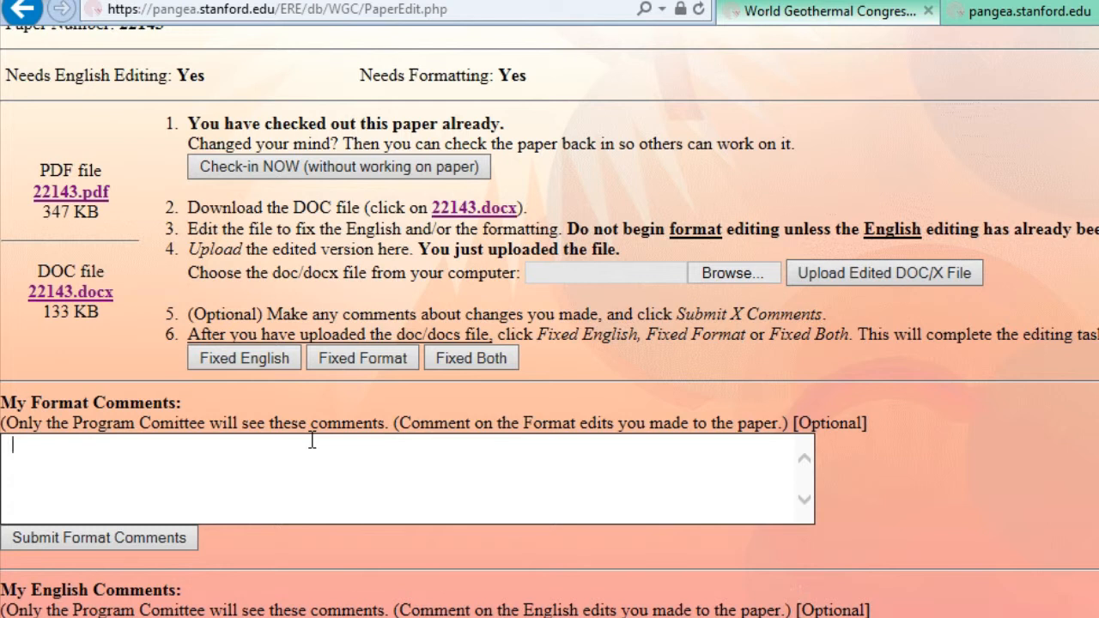
pyautogui.write('Correctd')
pyautogui.write('d format')
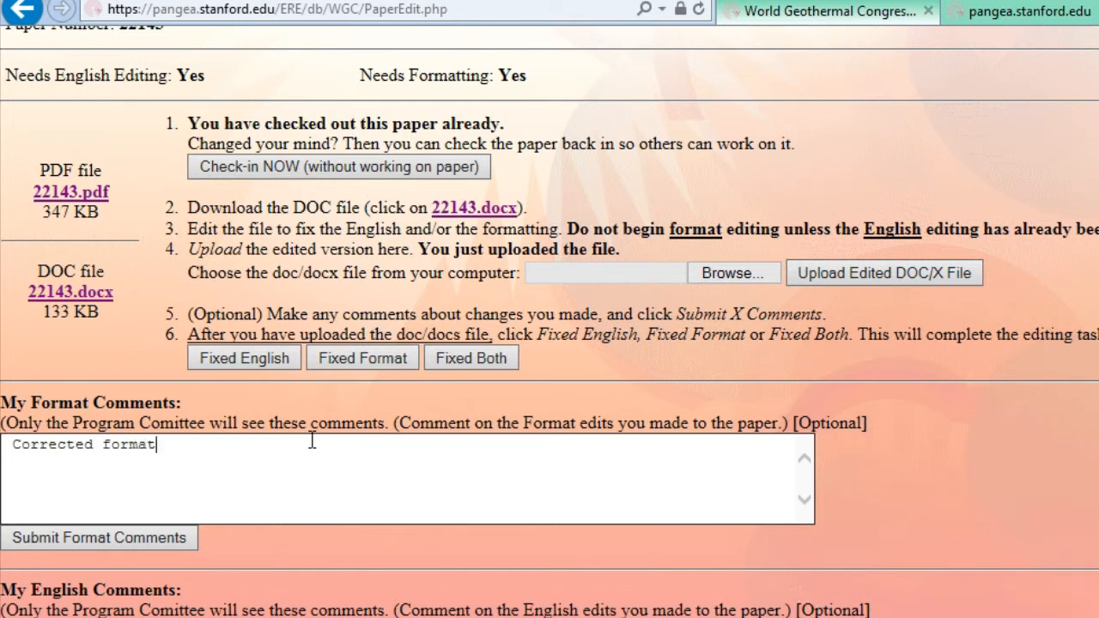
pyautogui.write(', template was used.')
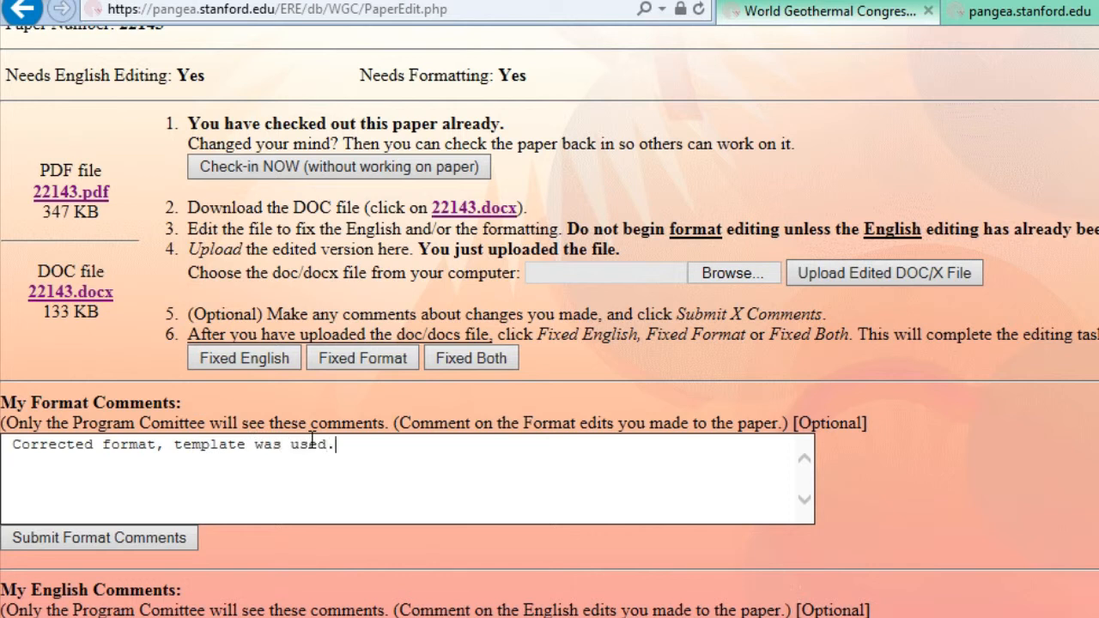
pyautogui.click(147, 538)
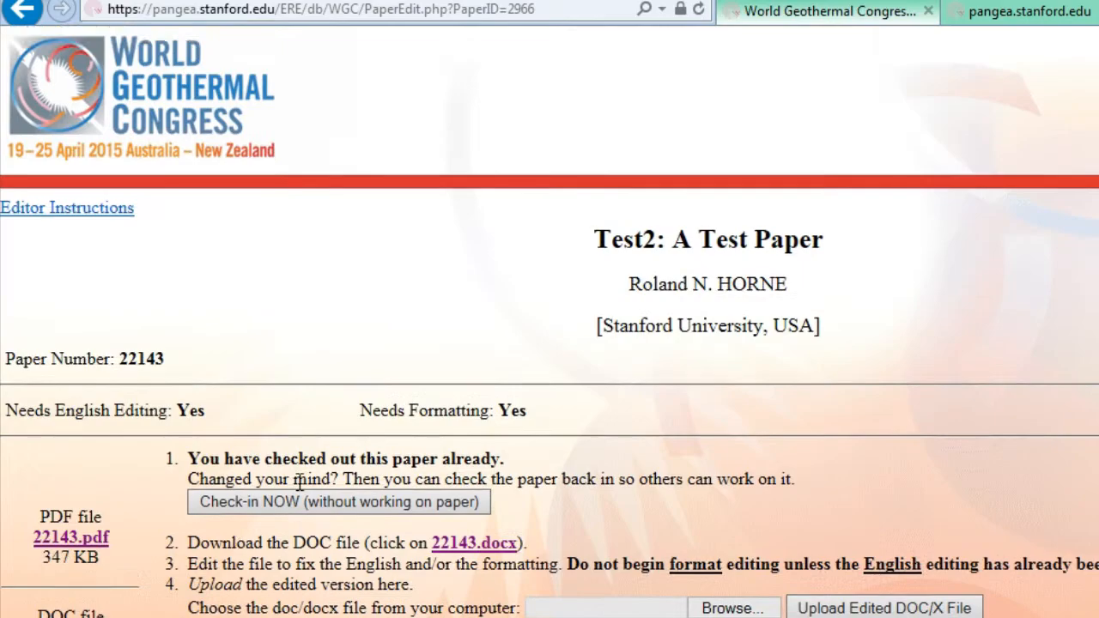
# Step: Mark the paper's English and format as both fixed to complete the editing and check it in
pyautogui.scroll(-5, 297, 483)
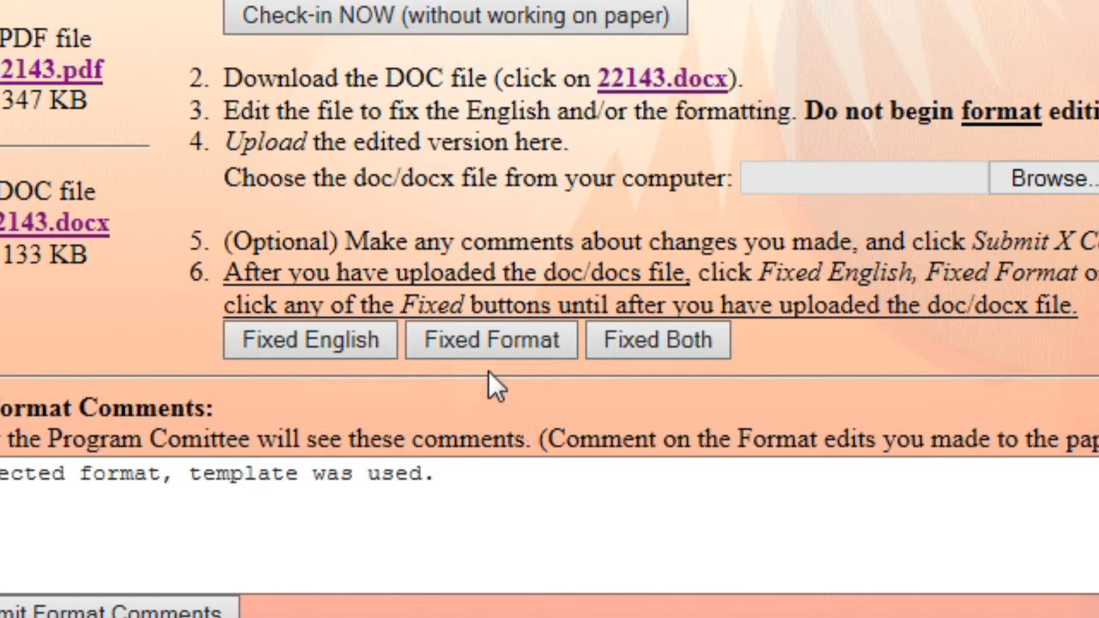
pyautogui.click(638, 347)
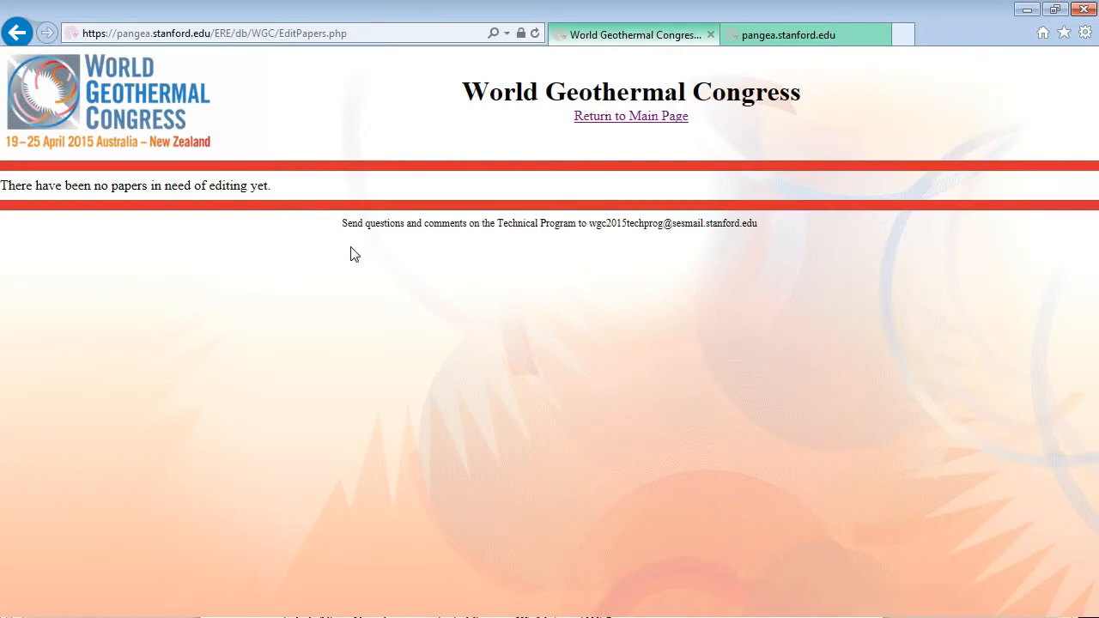